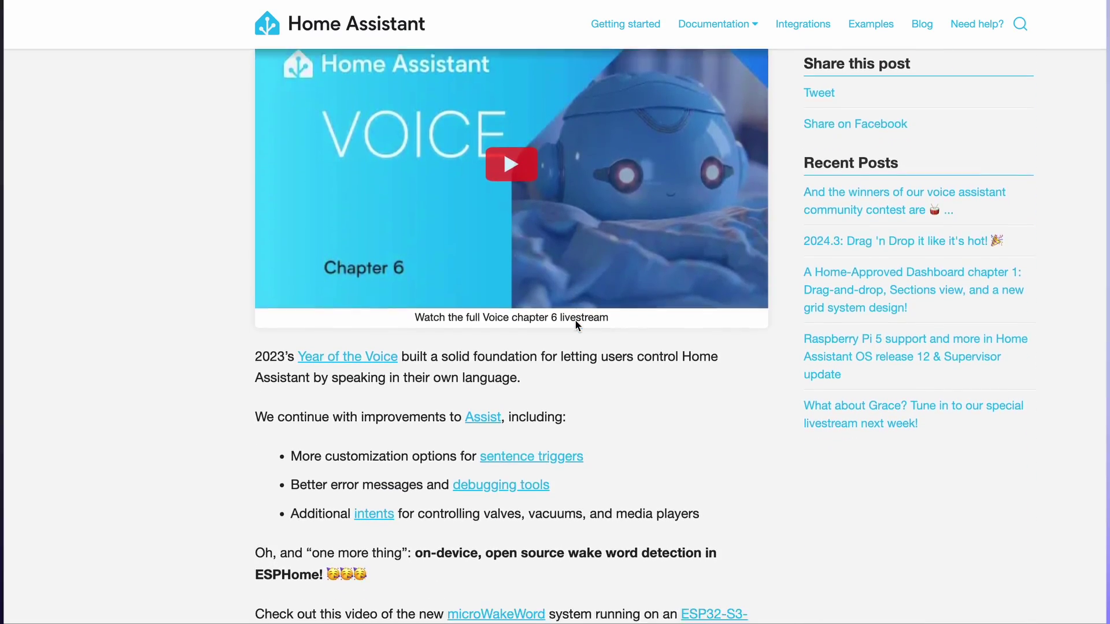
scroll(575, 325, "down", 6)
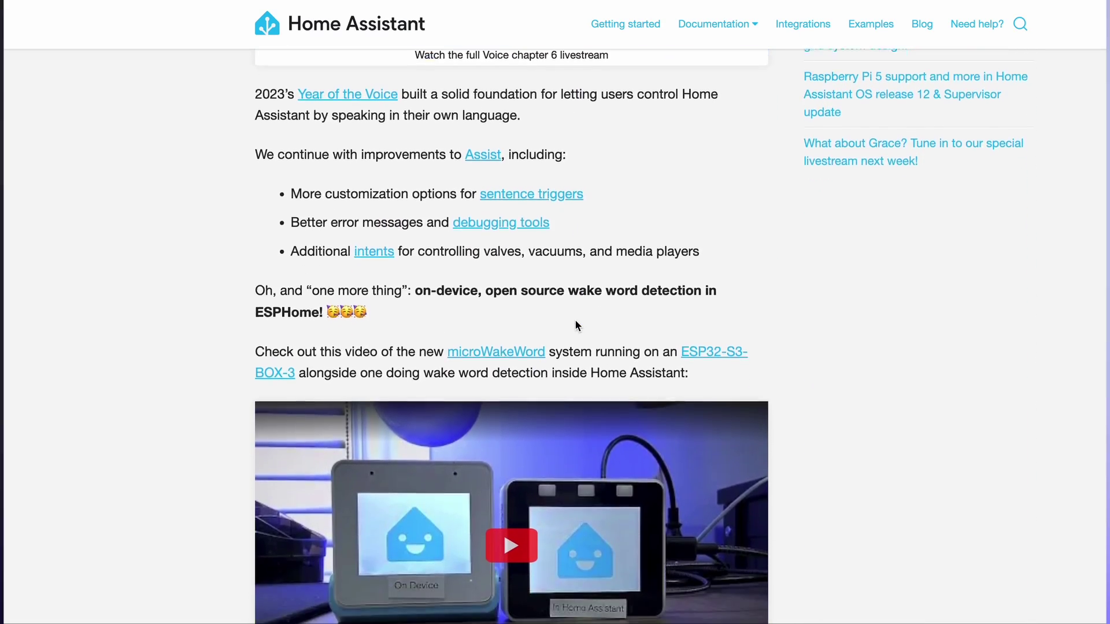
scroll(574, 320, "down", 3)
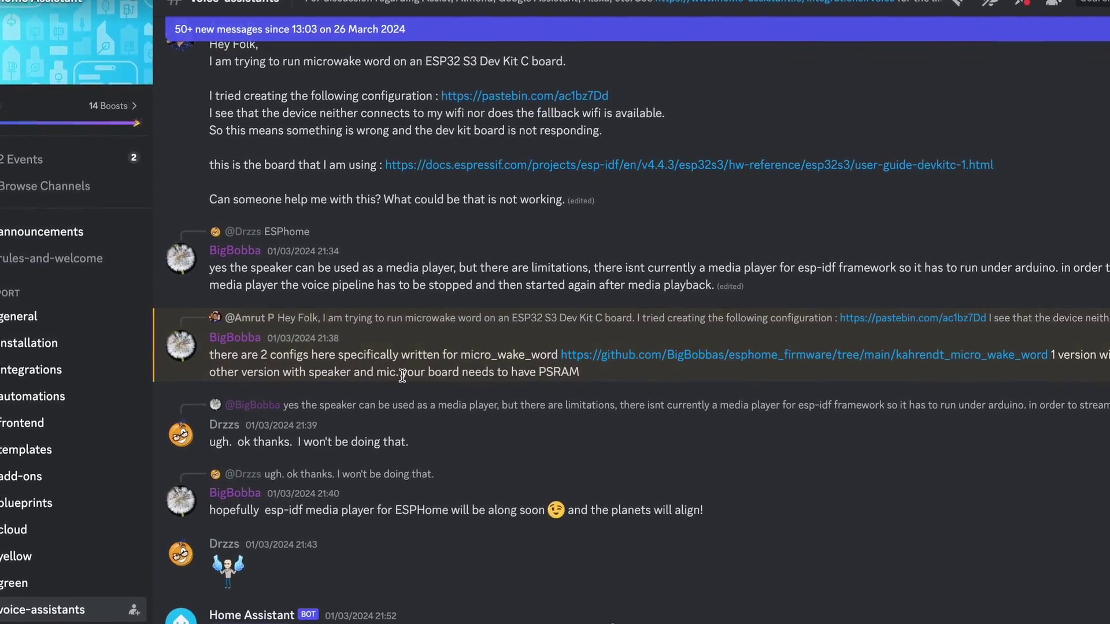
Step: Highlight the Discord reply noting that the board needs PSRAM
left_click_drag(403, 377, 586, 375)
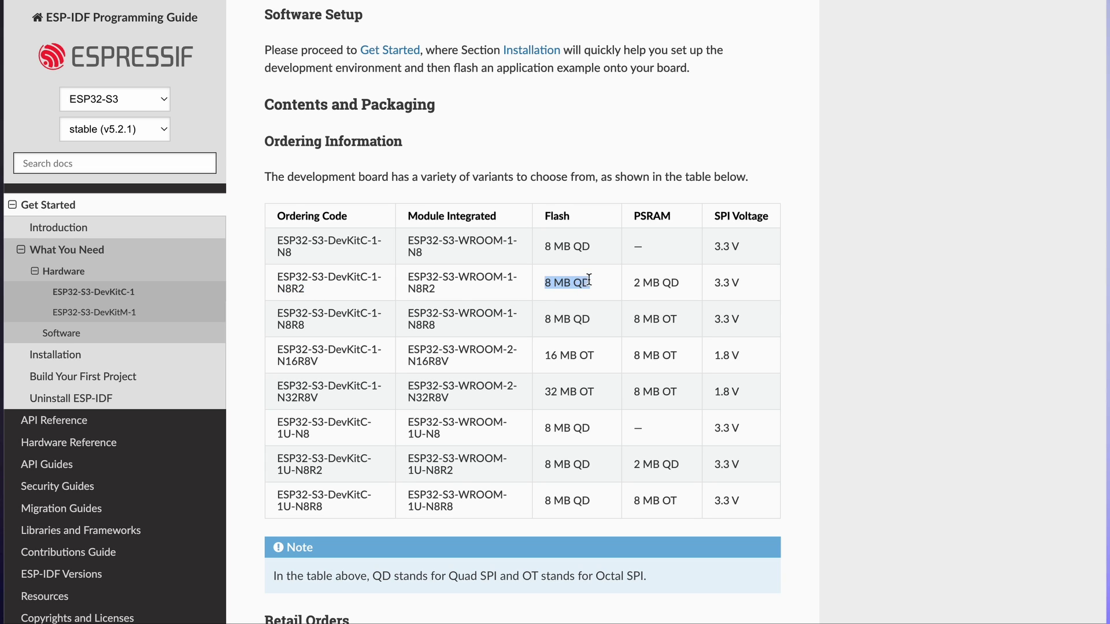
left_click_drag(634, 282, 649, 282)
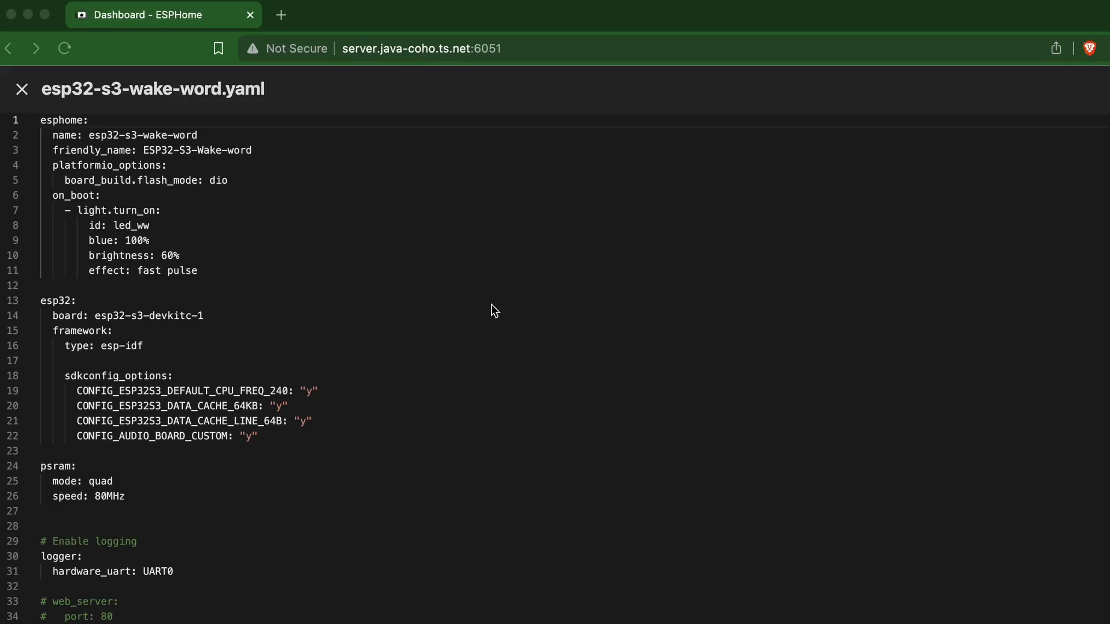
scroll(492, 305, "down", 10)
scroll(491, 305, "down", 9)
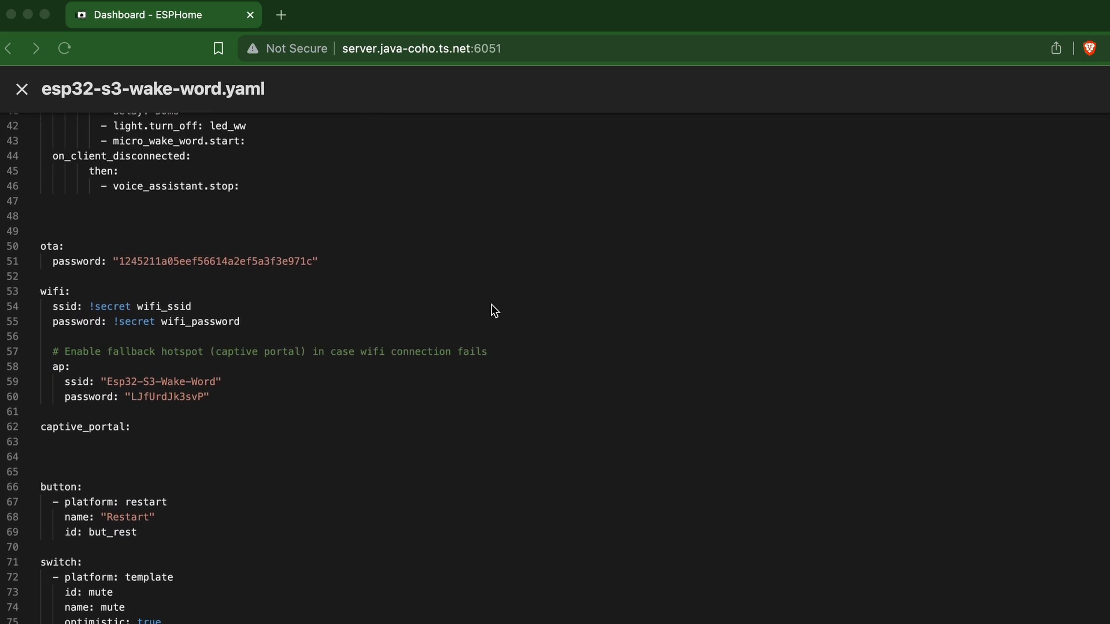
scroll(492, 304, "down", 2)
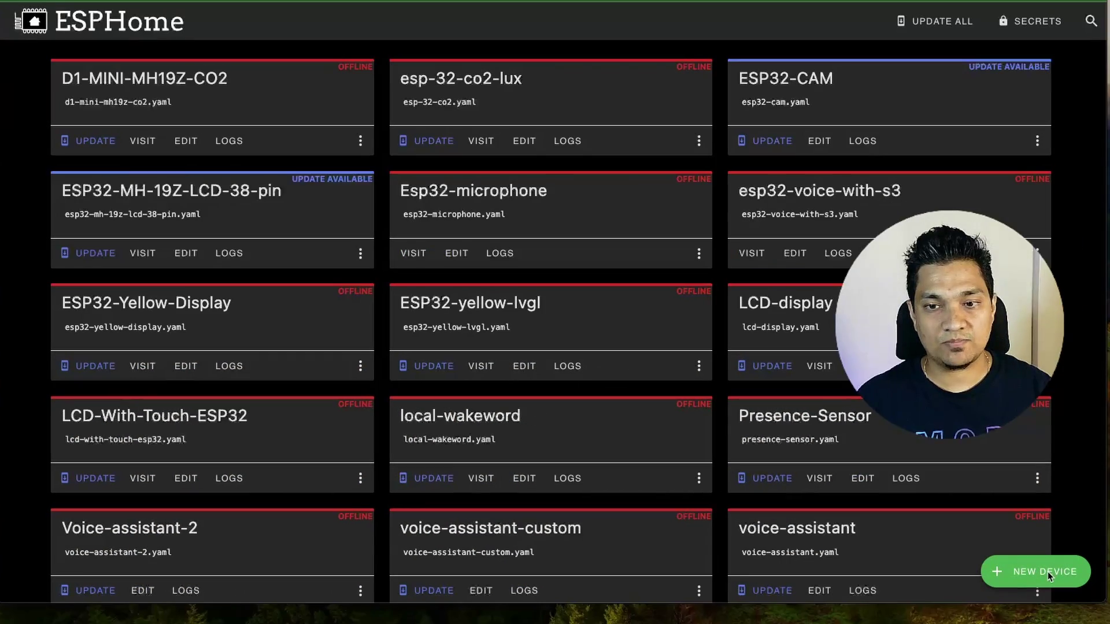
Step: Add an ESP32-S3 device named ESP32S3-Wake-Word and open its generated esp32-s3-devkitc-1 YAML
left_click(1046, 573)
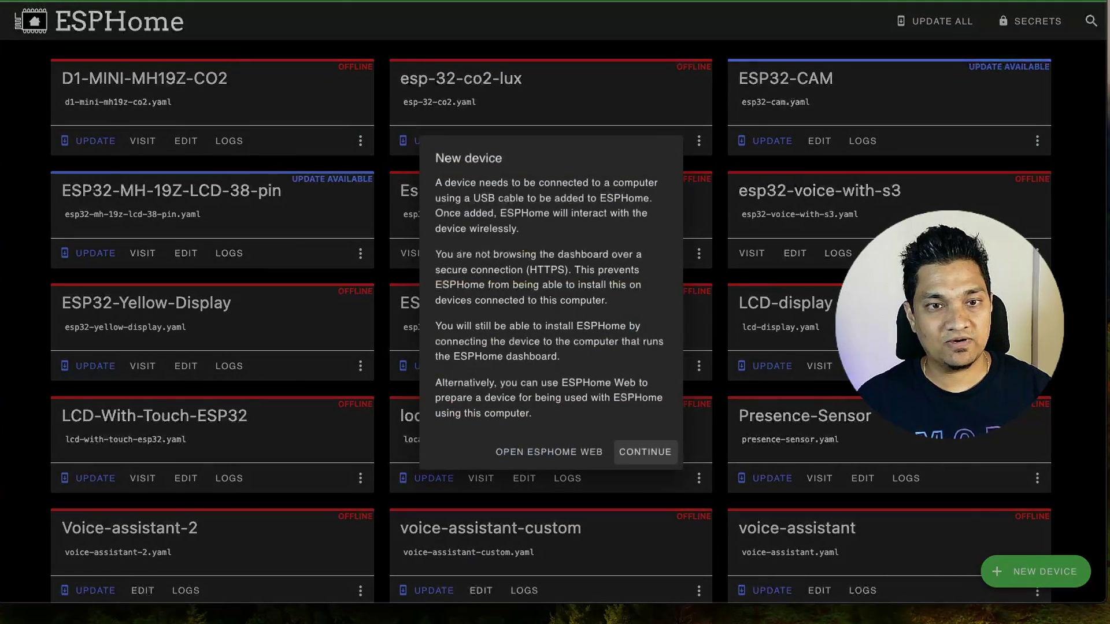
left_click(636, 457)
left_click(542, 289)
type("ESP32S3-Wake-Word")
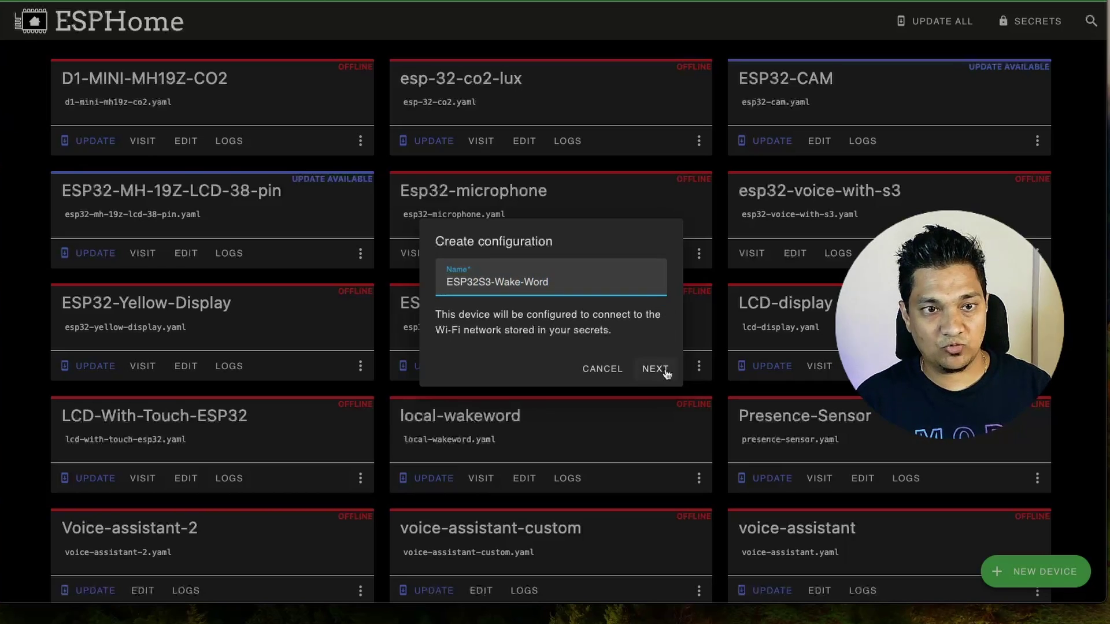
left_click(665, 371)
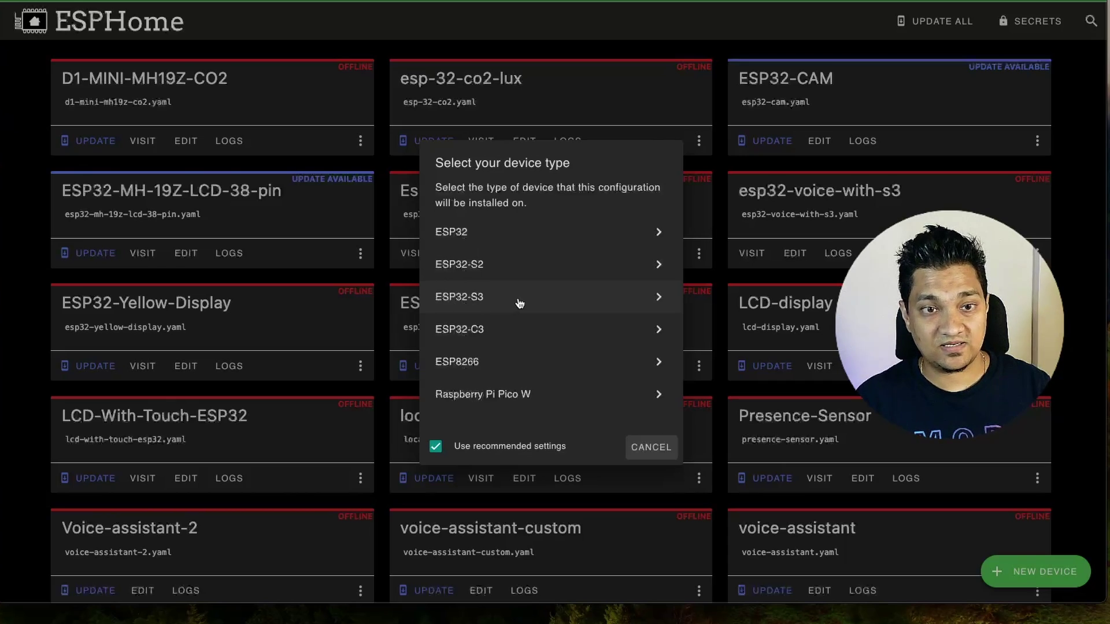
left_click(578, 305)
left_click(595, 458)
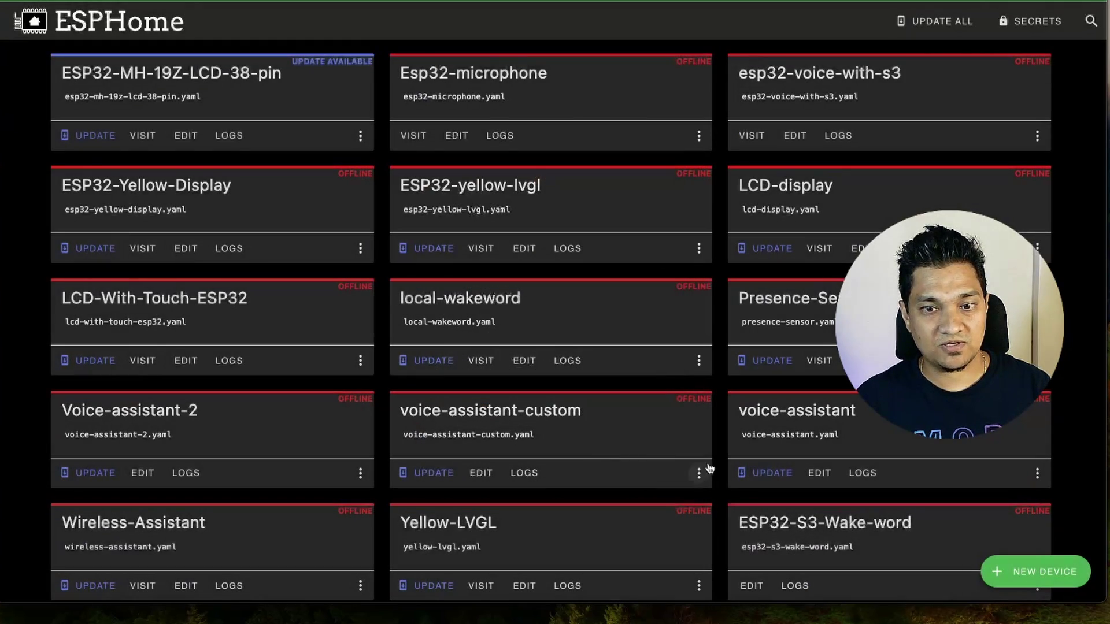
scroll(711, 467, "down", 3)
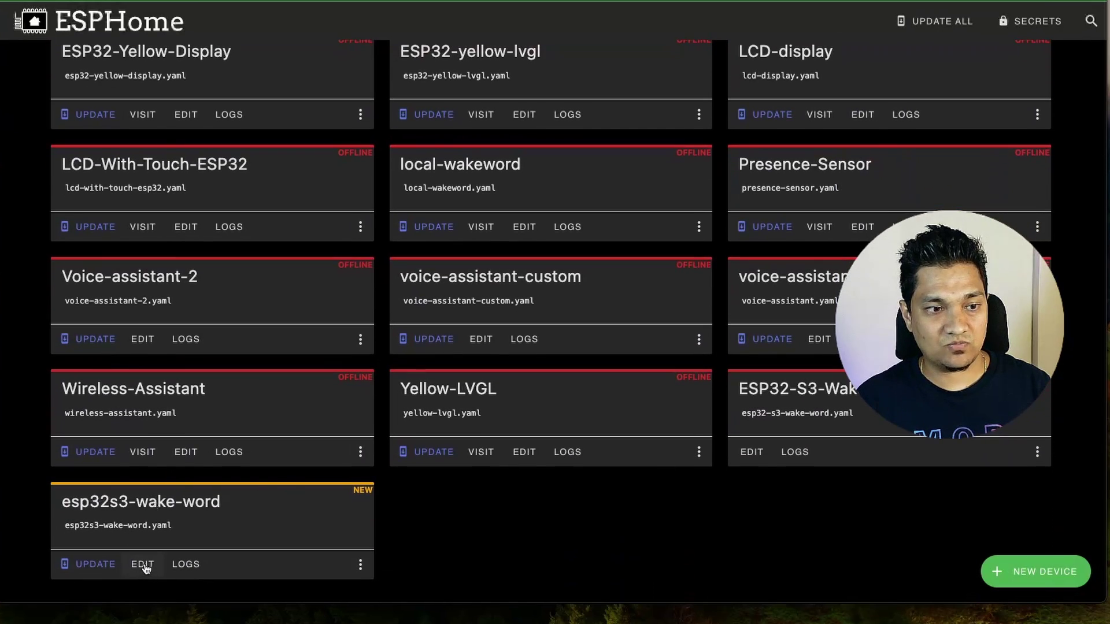
left_click(143, 565)
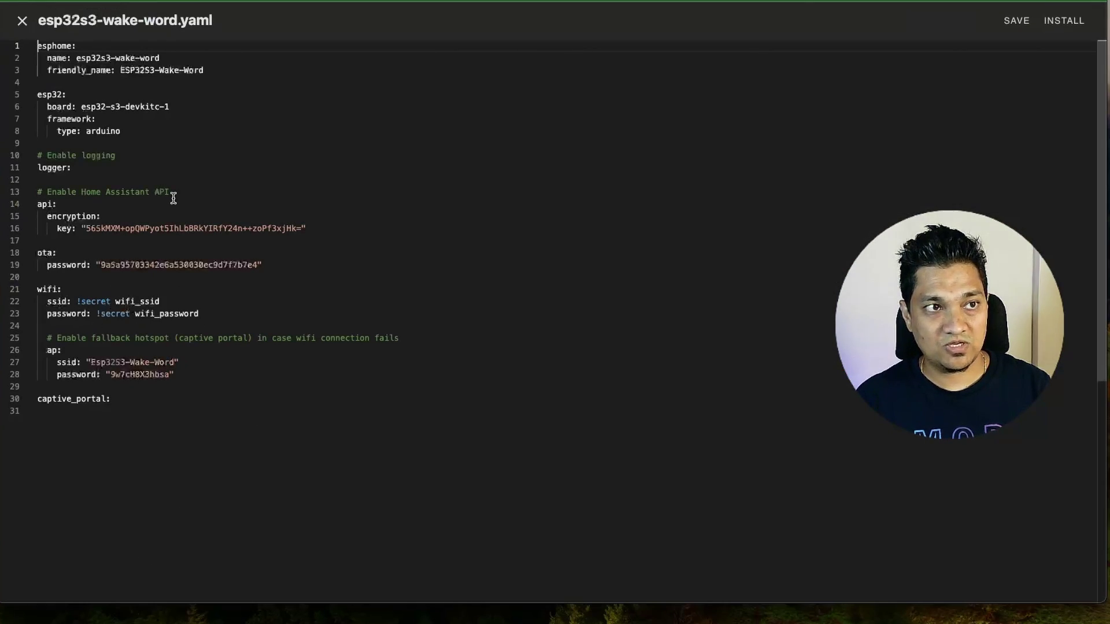
Step: Close the new config and open the existing ESP32-S3-Wake-word configuration instead
left_click(22, 20)
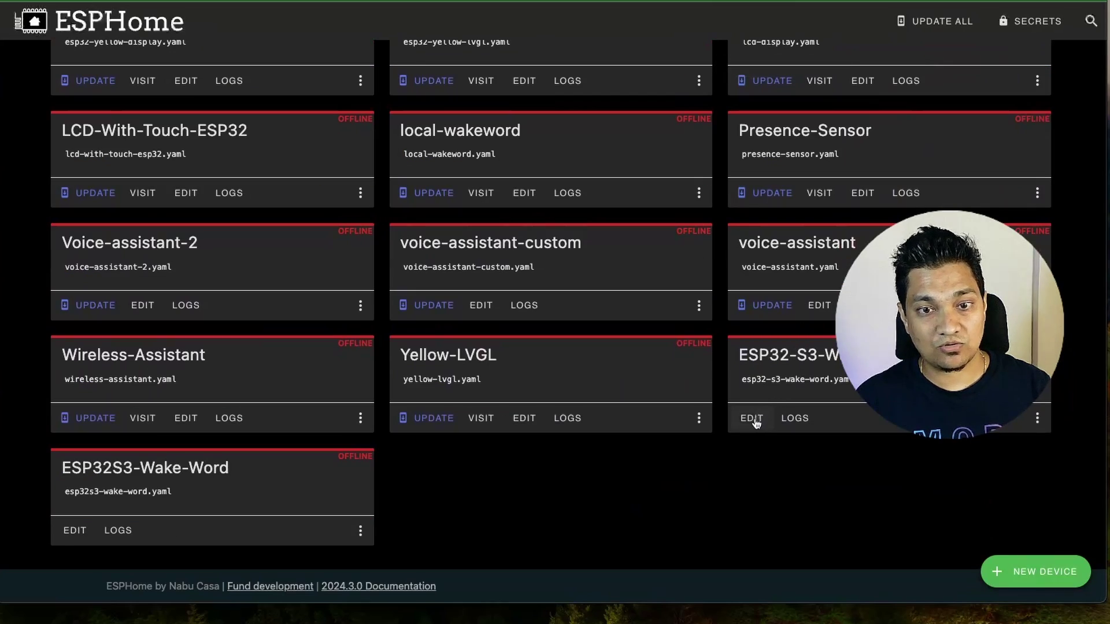
left_click(753, 422)
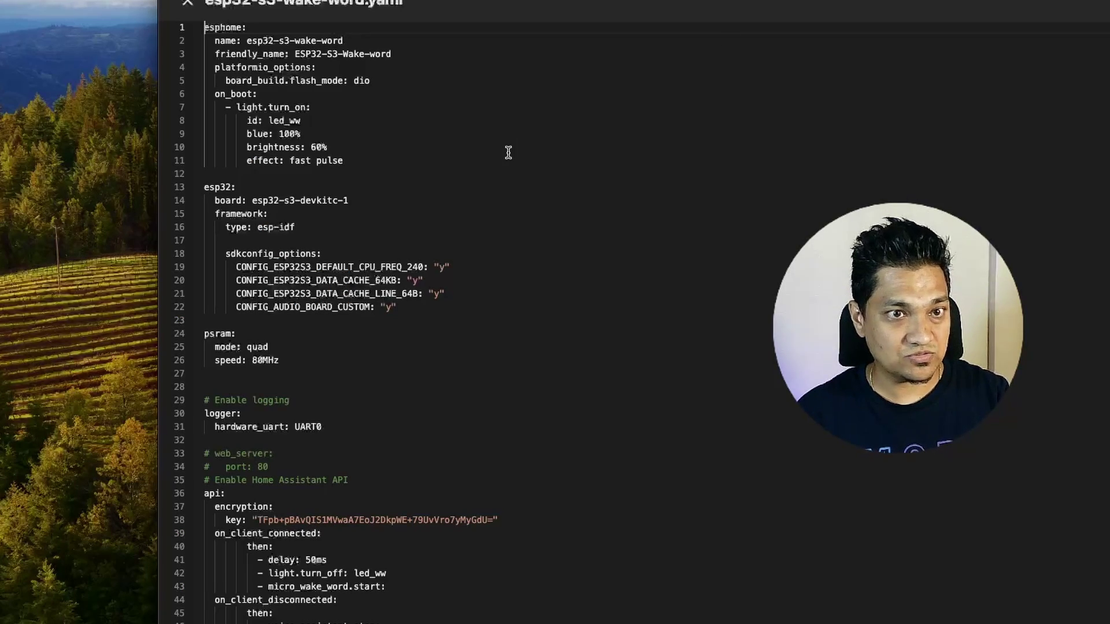
scroll(508, 152, "down", 4)
scroll(508, 152, "up", 4)
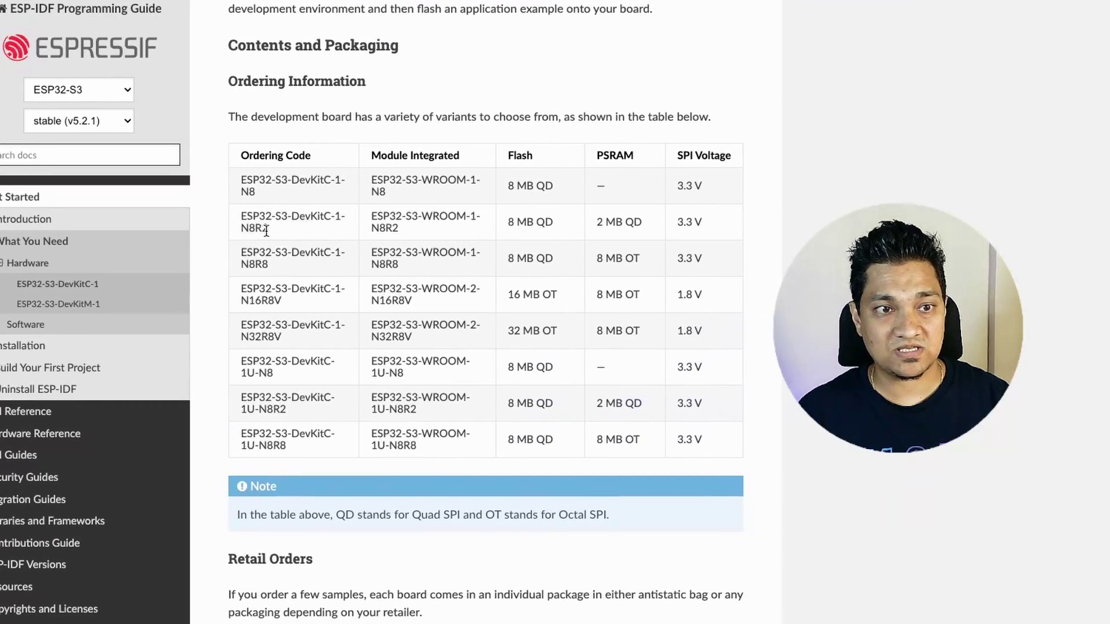
Step: Highlight the N8R2 variant's 8 MB flash, QD PSRAM type and the Quad note
left_click_drag(266, 231, 241, 231)
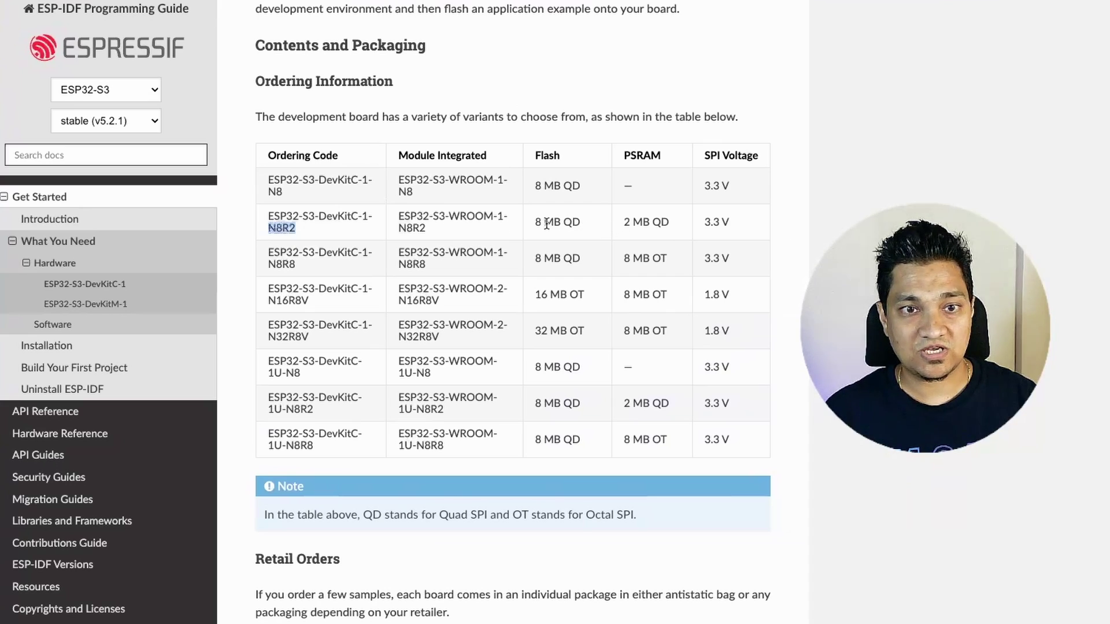
left_click_drag(535, 222, 671, 226)
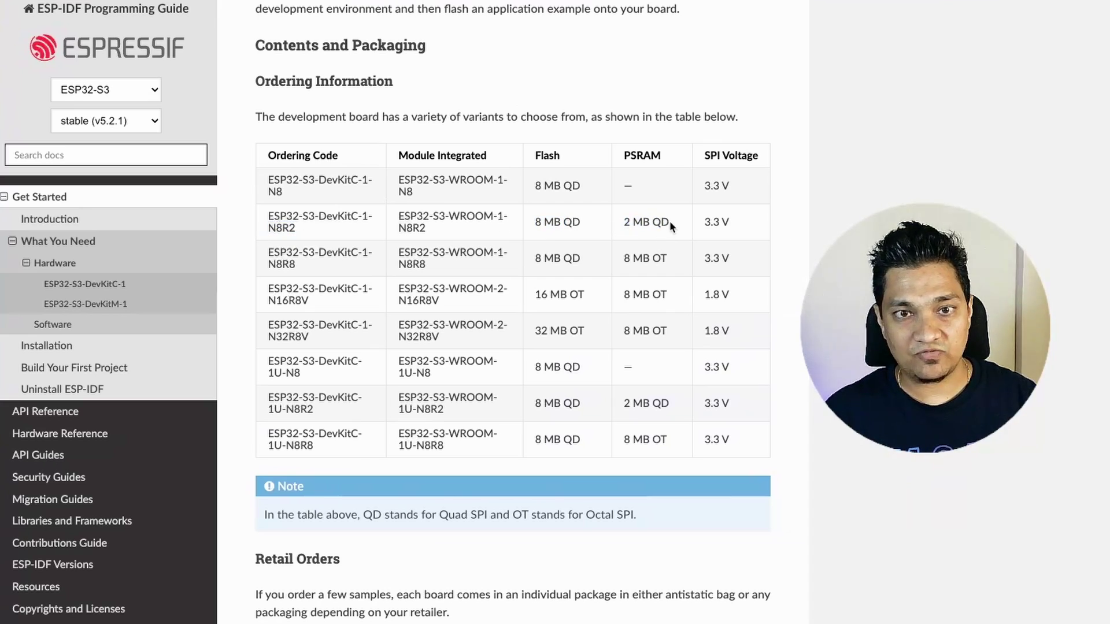
left_click_drag(671, 223, 656, 221)
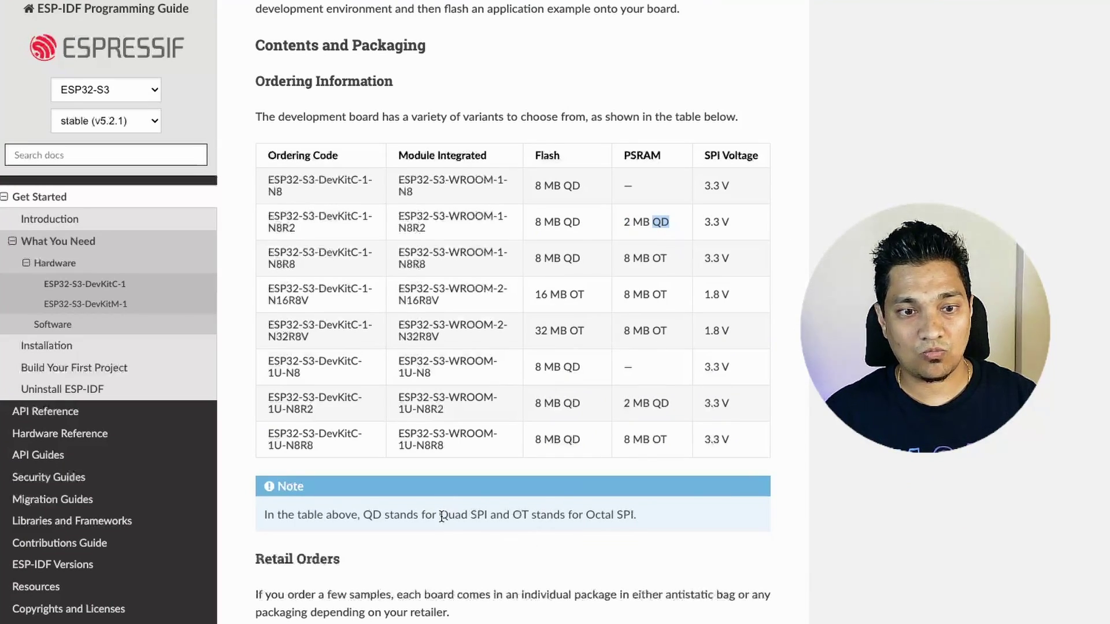
left_click_drag(441, 516, 470, 513)
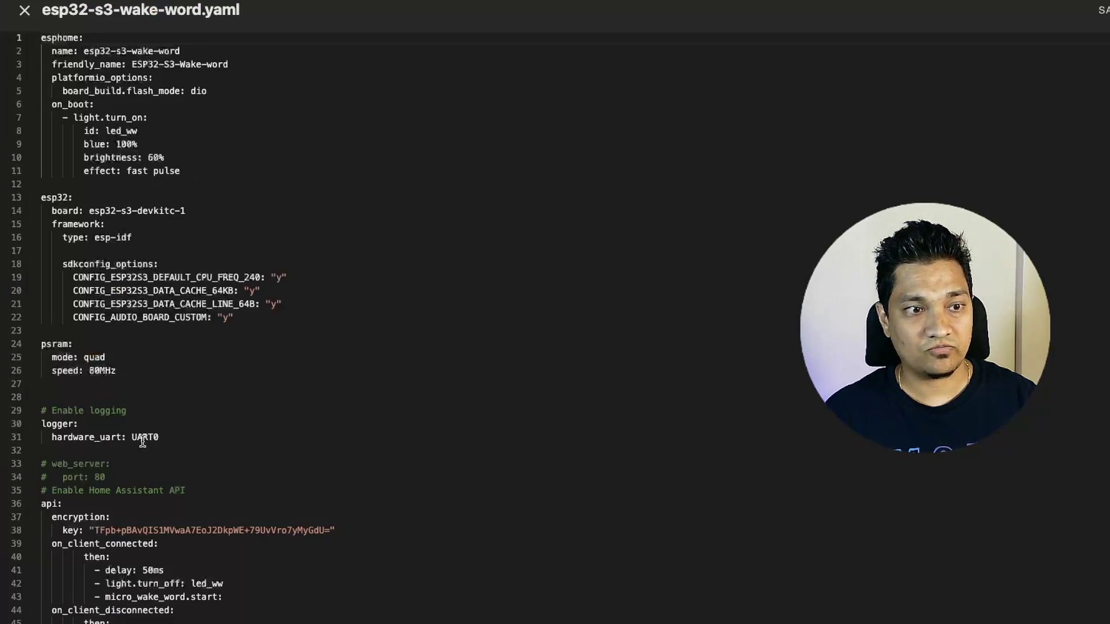
Step: Mark the YAML's quad PSRAM mode, then compare the N16R8V variant's Octal SPI PSRAM
left_click_drag(84, 359, 97, 358)
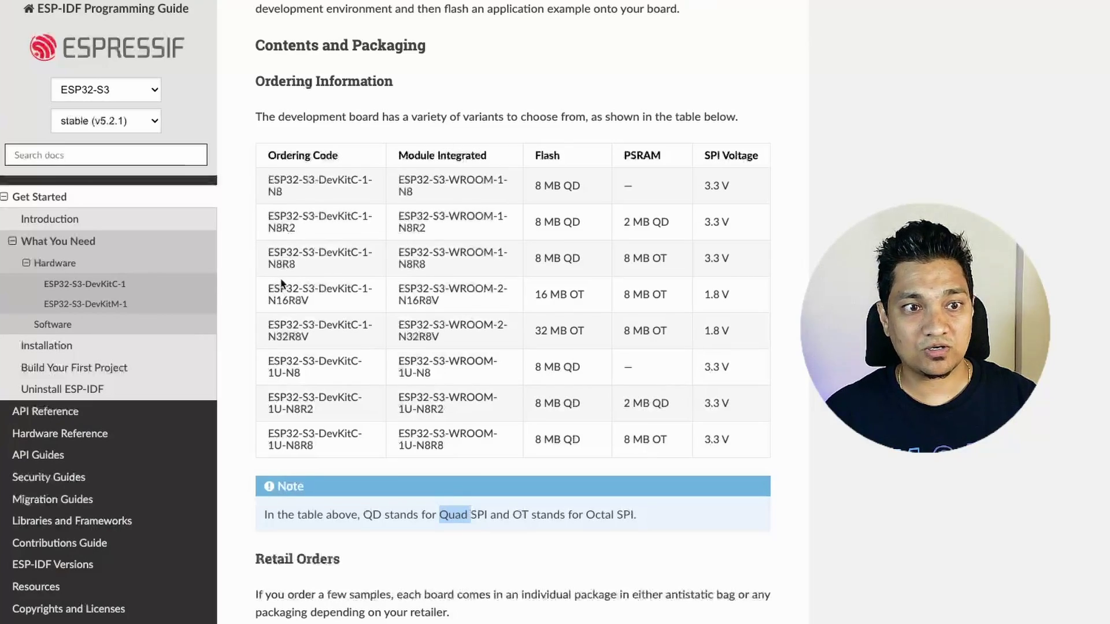
left_click_drag(269, 300, 310, 301)
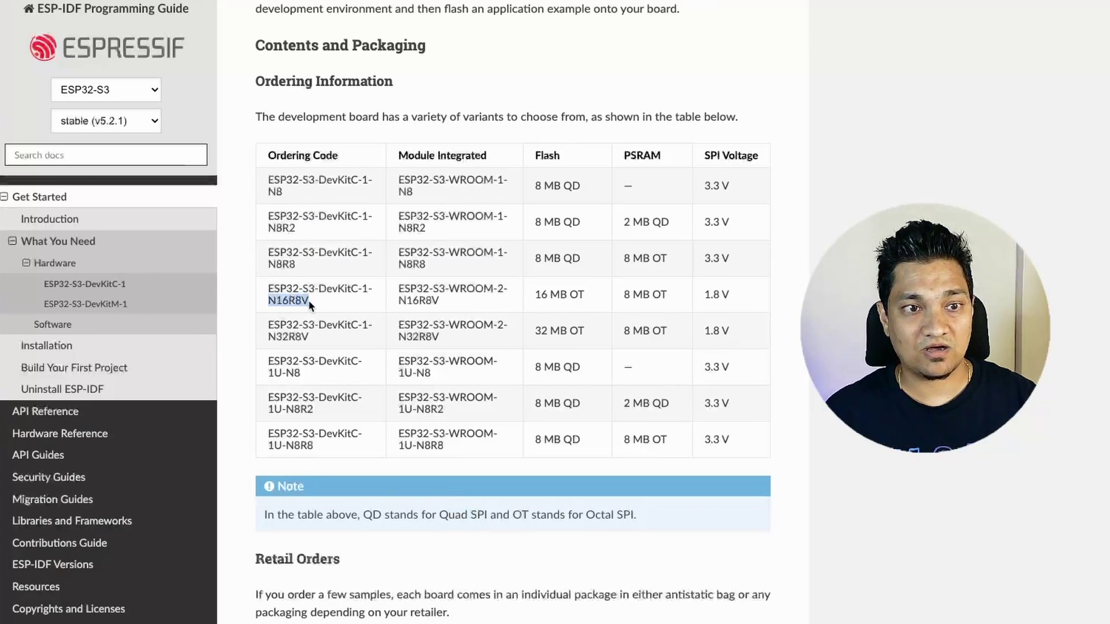
left_click(653, 294)
left_click_drag(586, 514, 609, 513)
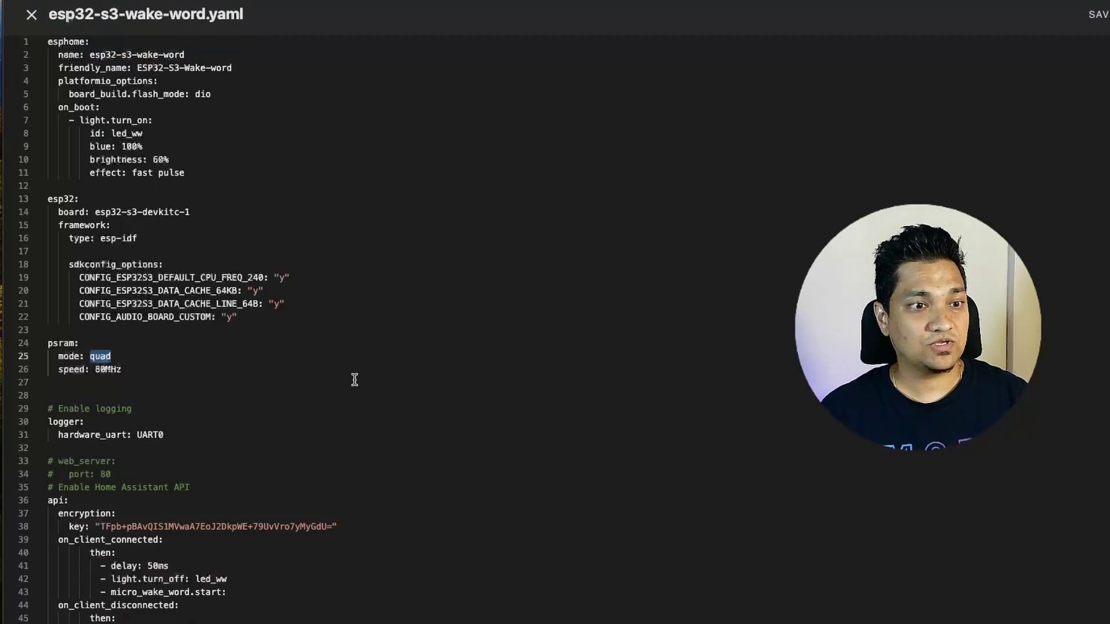
scroll(354, 379, "down", 7)
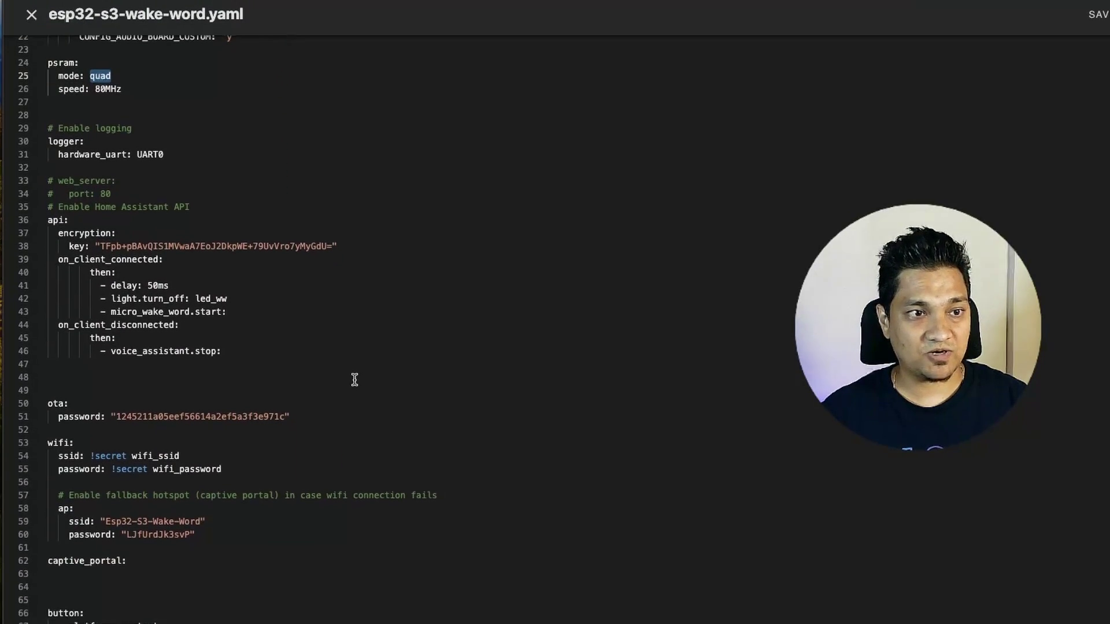
scroll(355, 379, "down", 13)
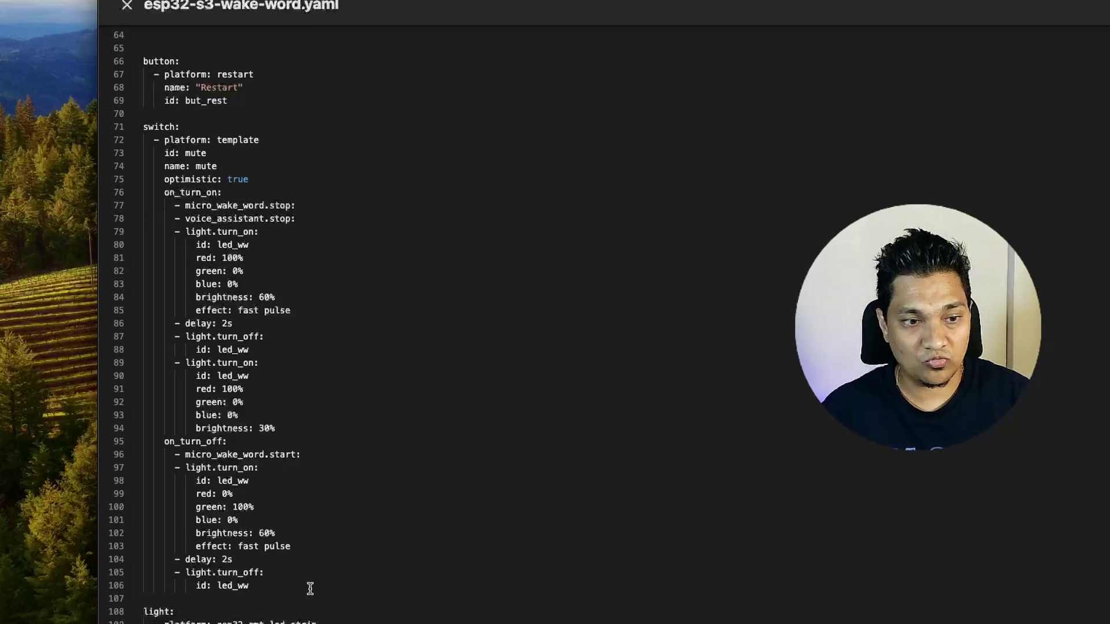
scroll(310, 589, "down", 6)
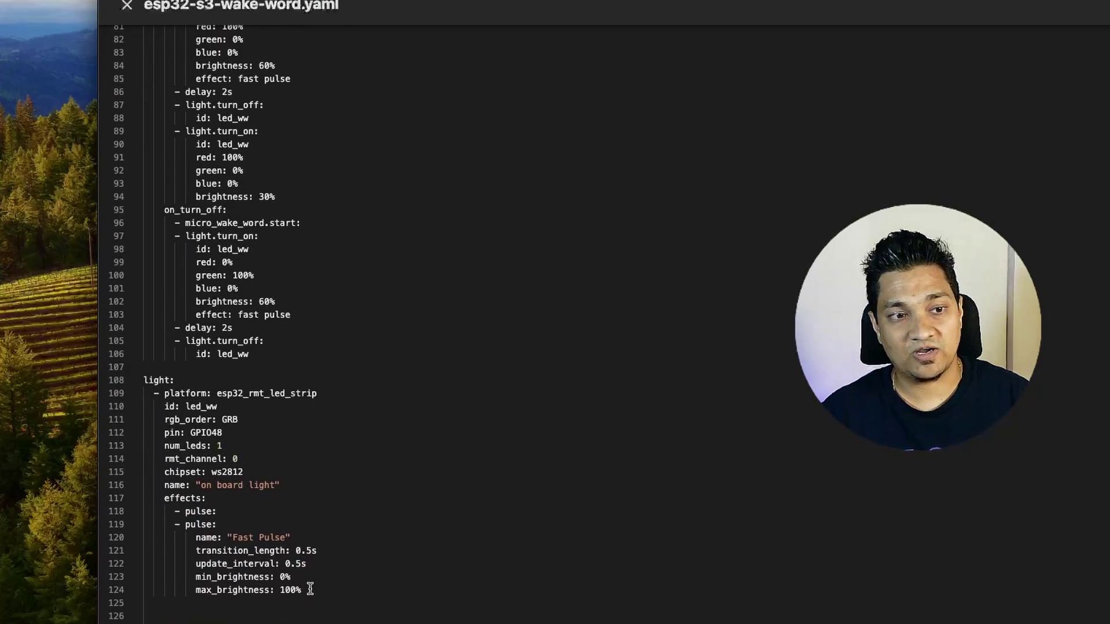
scroll(311, 476, "down", 6)
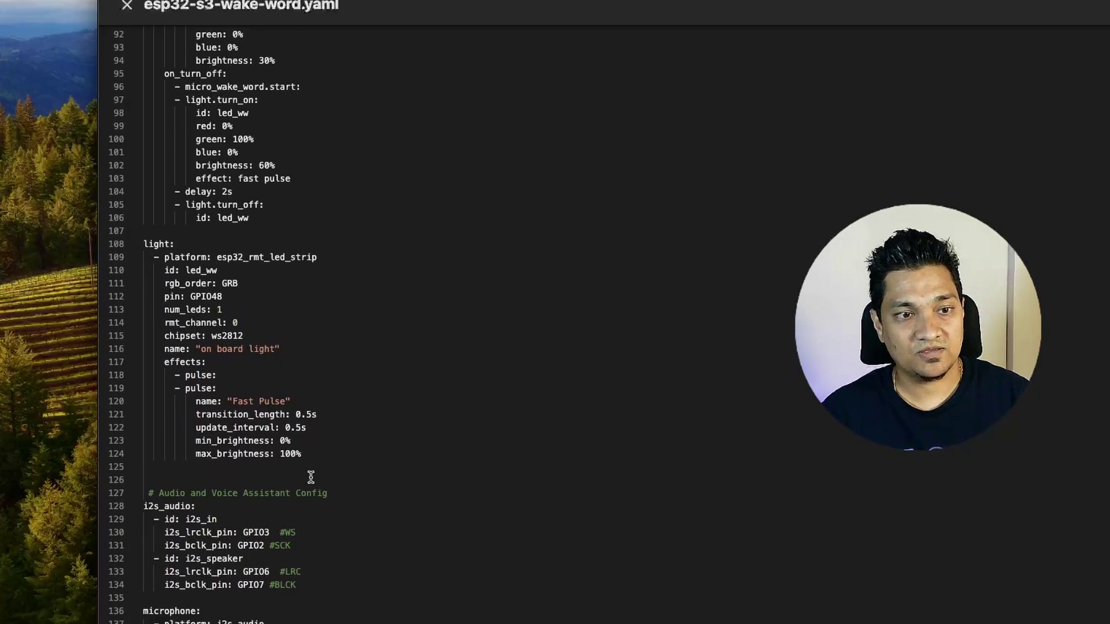
scroll(311, 477, "down", 3)
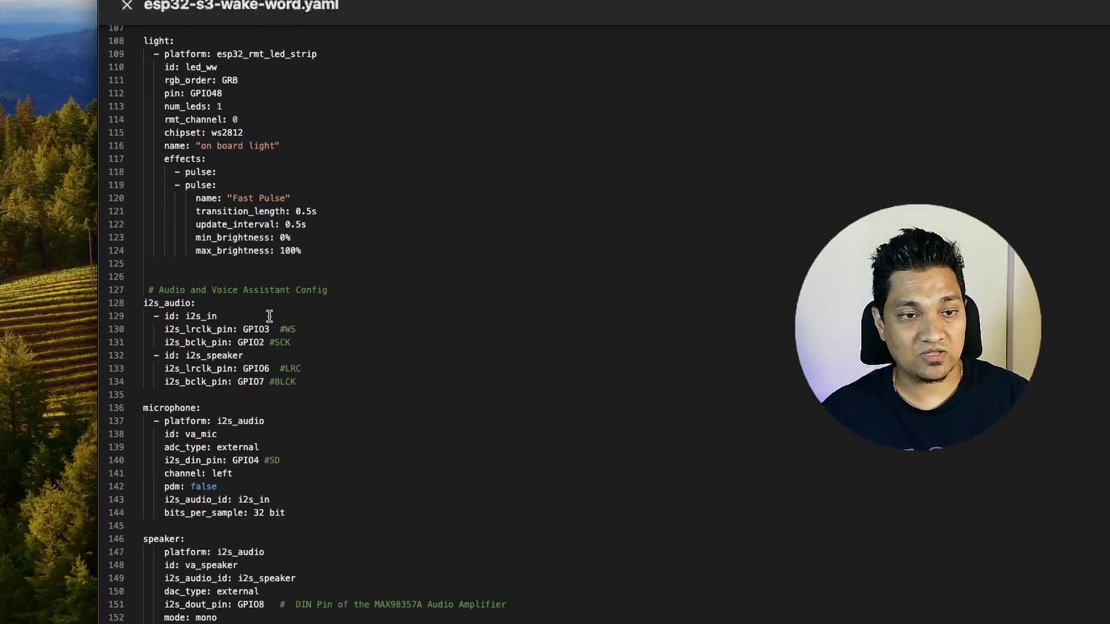
left_click_drag(332, 347, 145, 316)
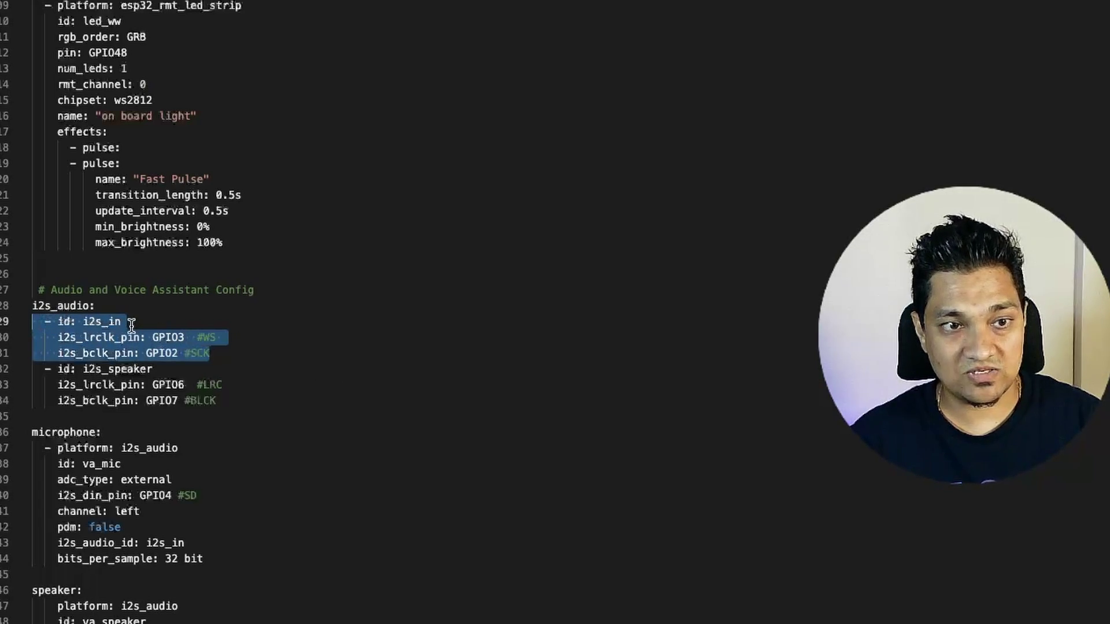
left_click(220, 351)
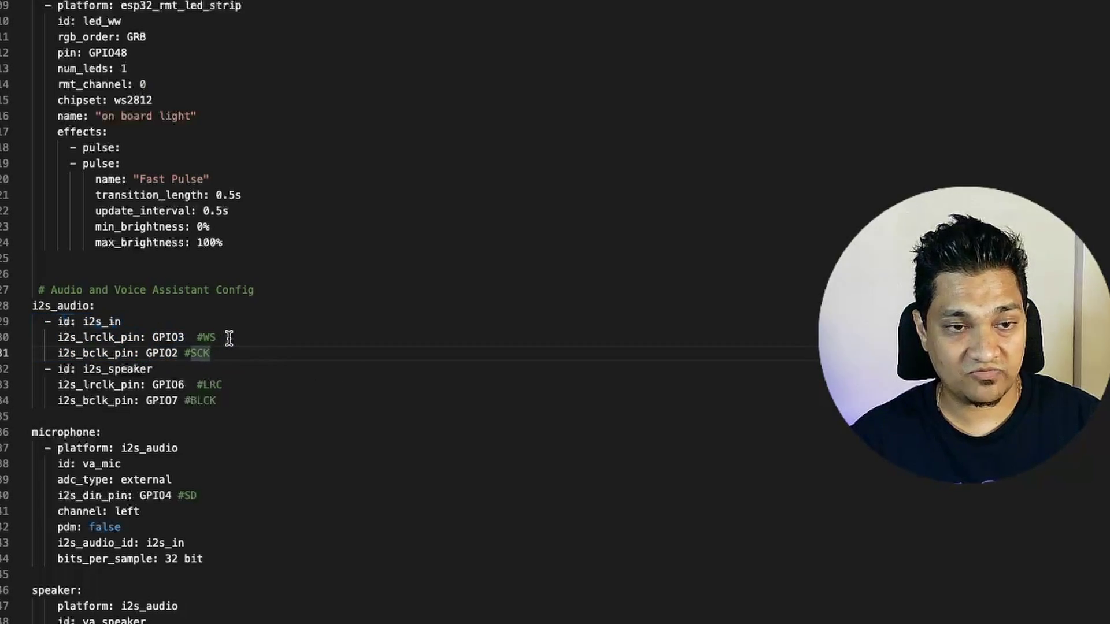
left_click_drag(229, 338, 206, 339)
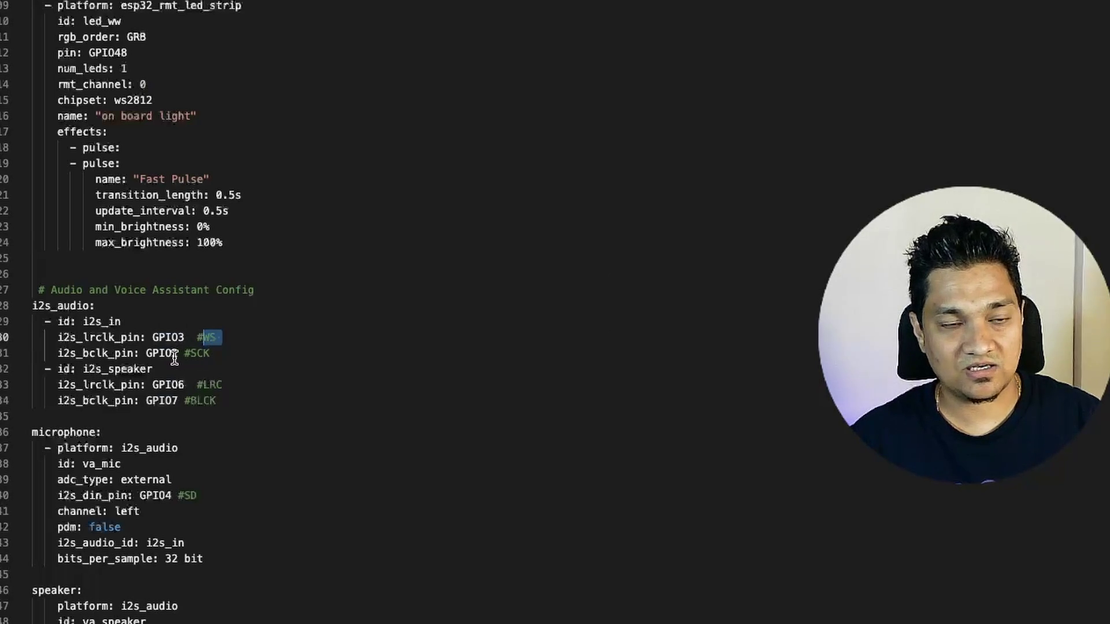
left_click(237, 401)
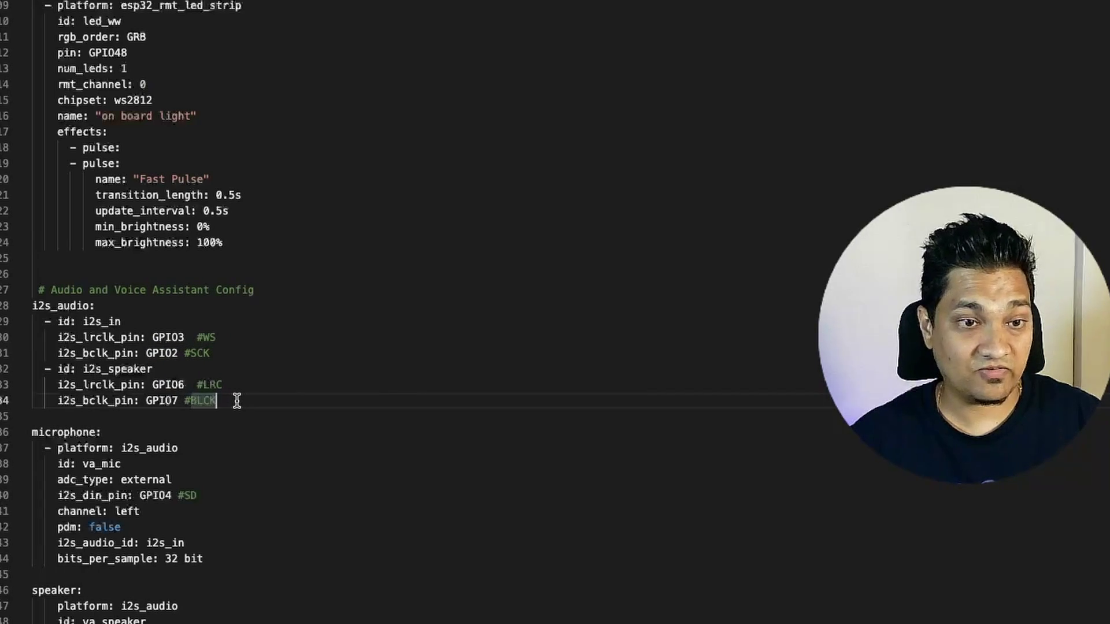
left_click_drag(238, 400, 196, 401)
left_click(260, 385)
double_click(177, 384)
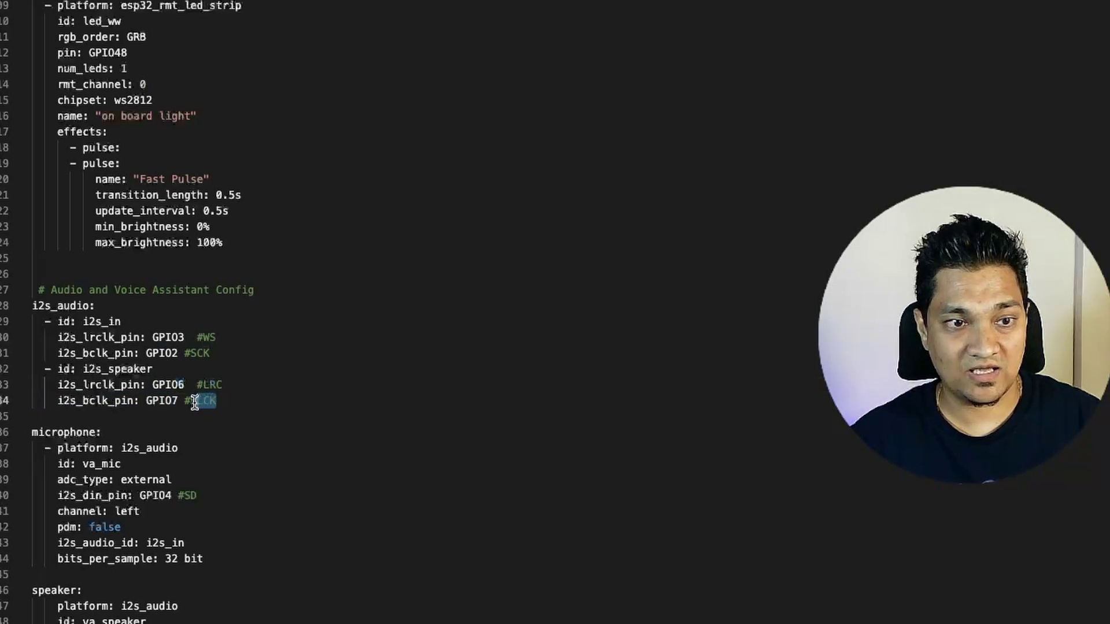
left_click(170, 402)
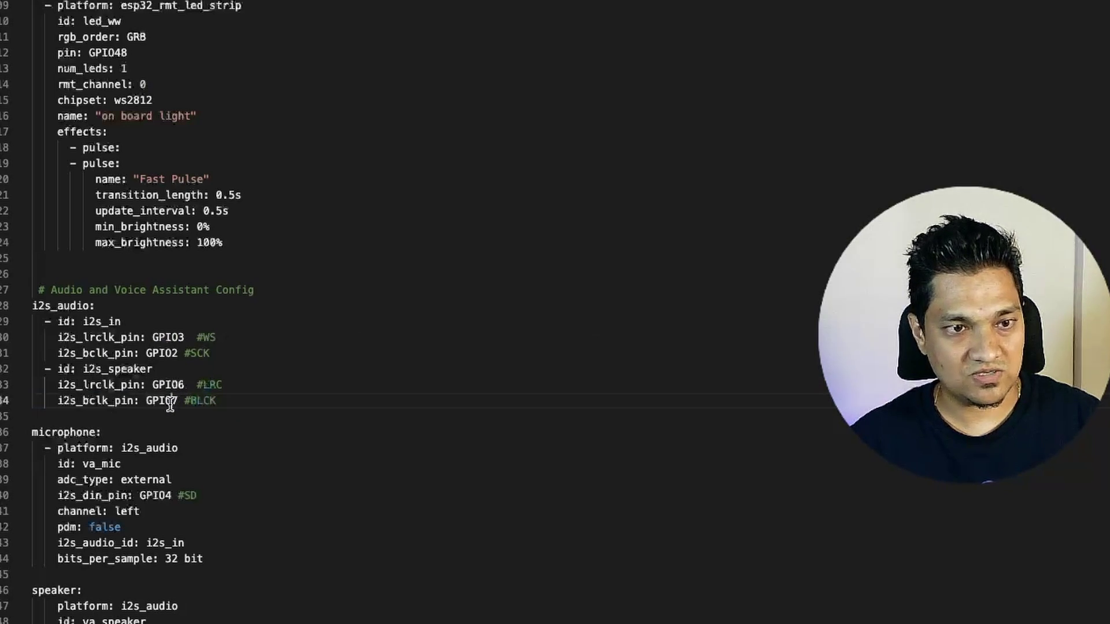
double_click(170, 402)
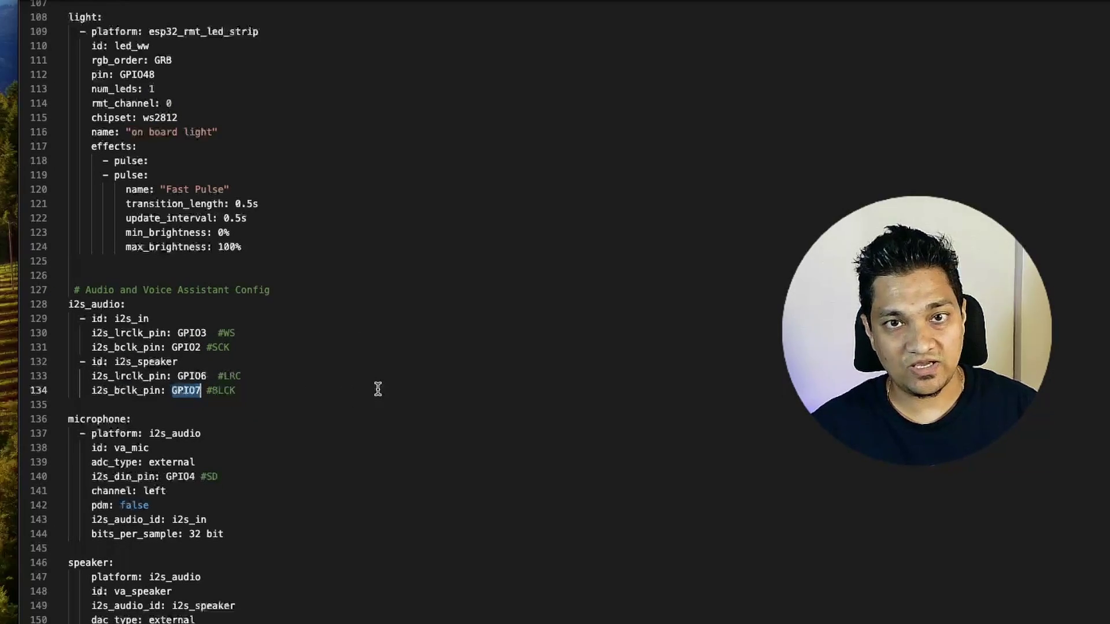
scroll(378, 389, "down", 3)
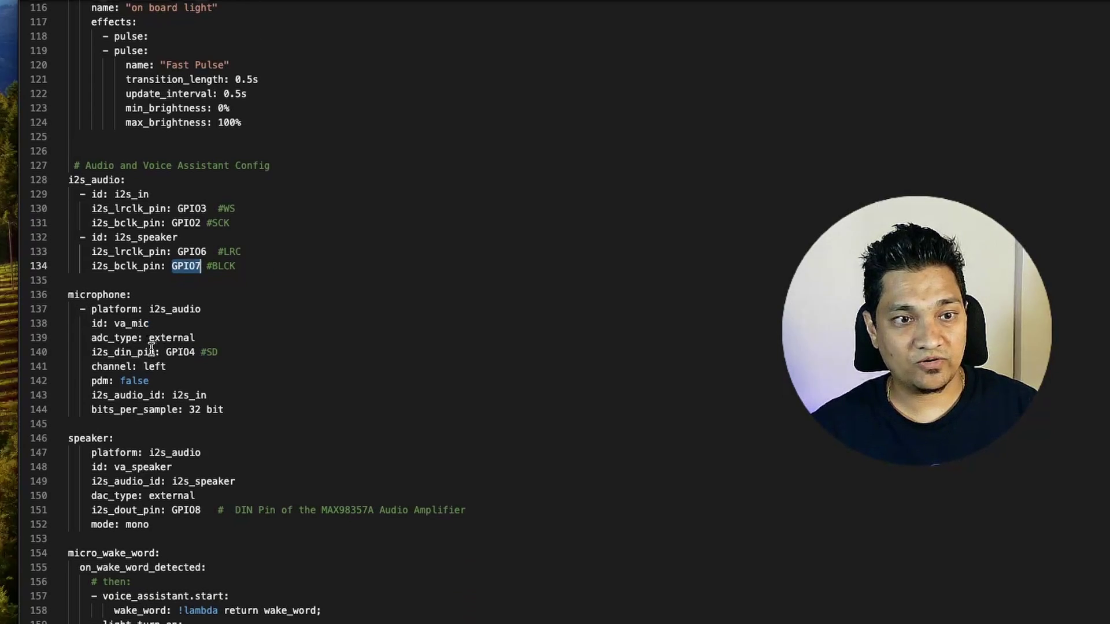
left_click_drag(194, 352, 154, 359)
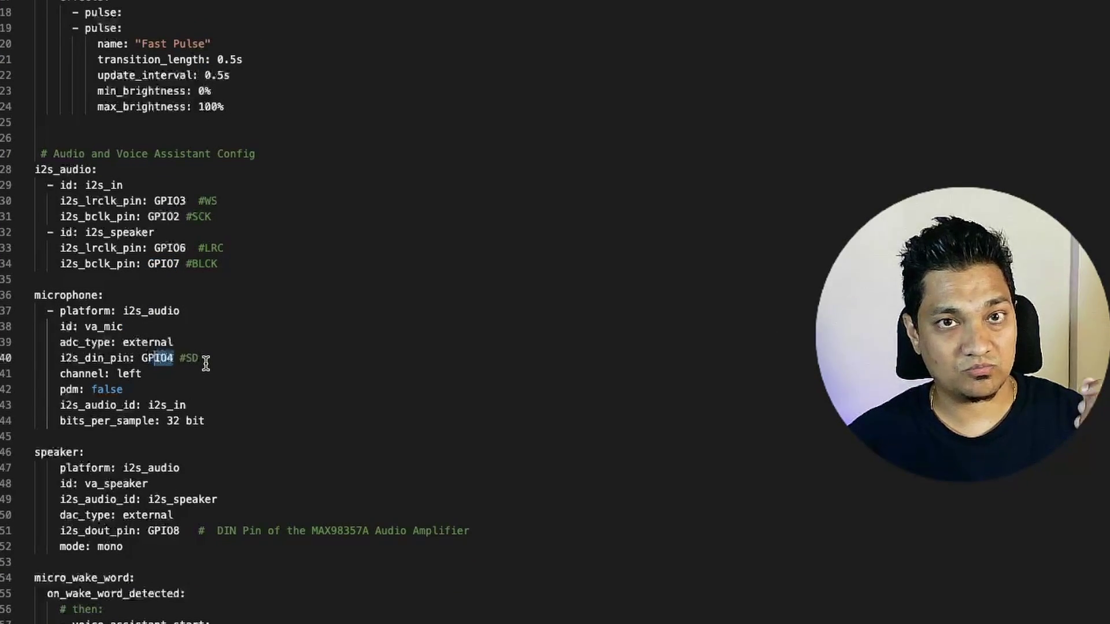
scroll(206, 363, "down", 3)
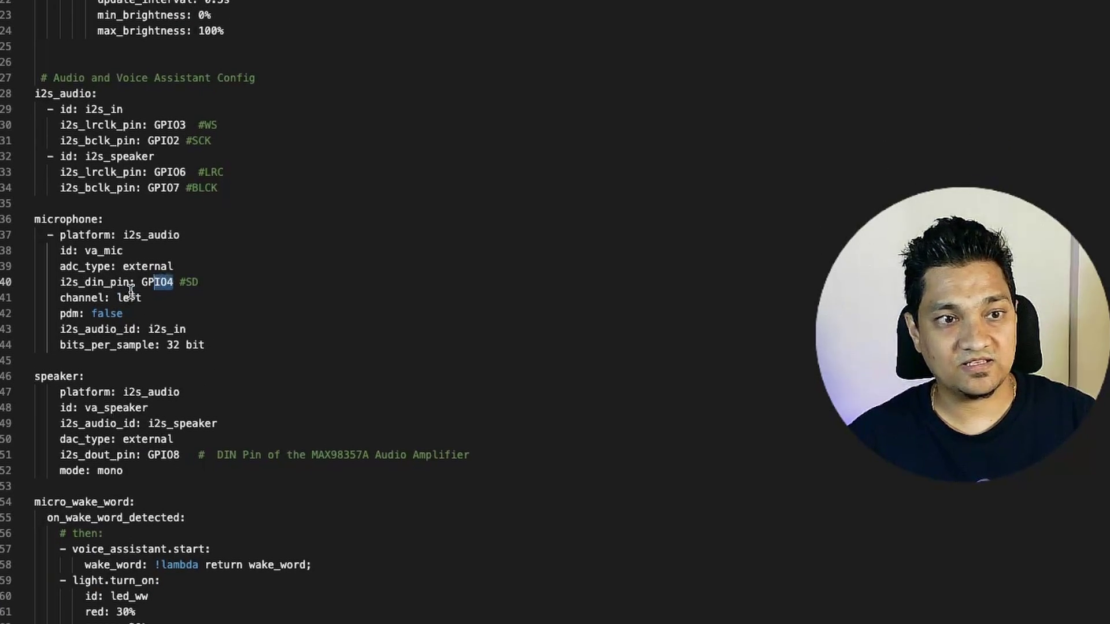
left_click_drag(142, 297, 60, 302)
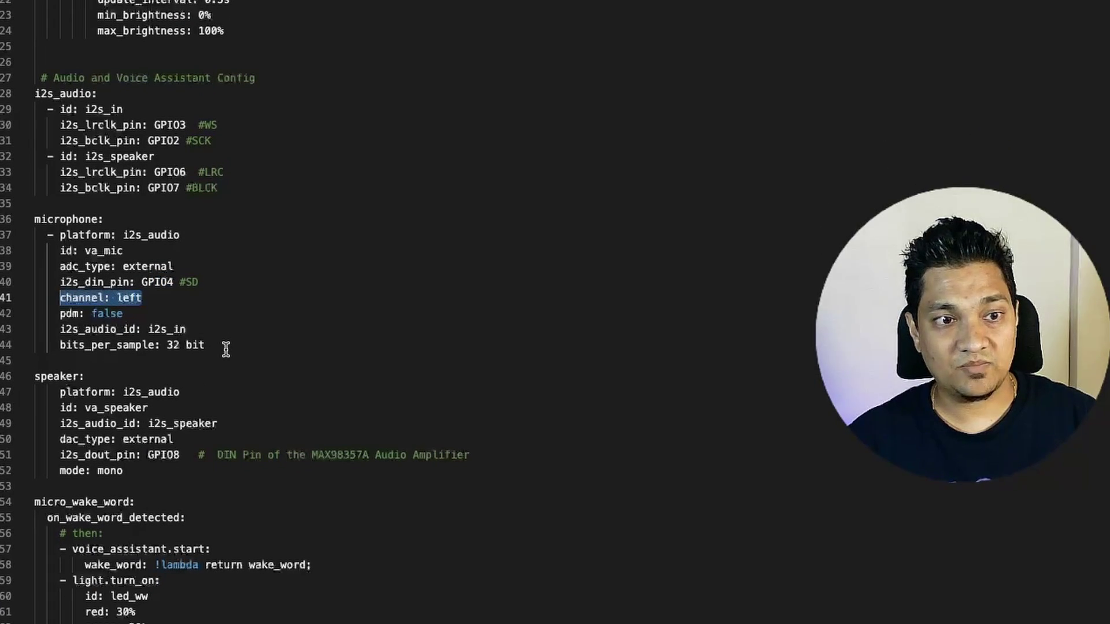
left_click_drag(205, 345, 81, 347)
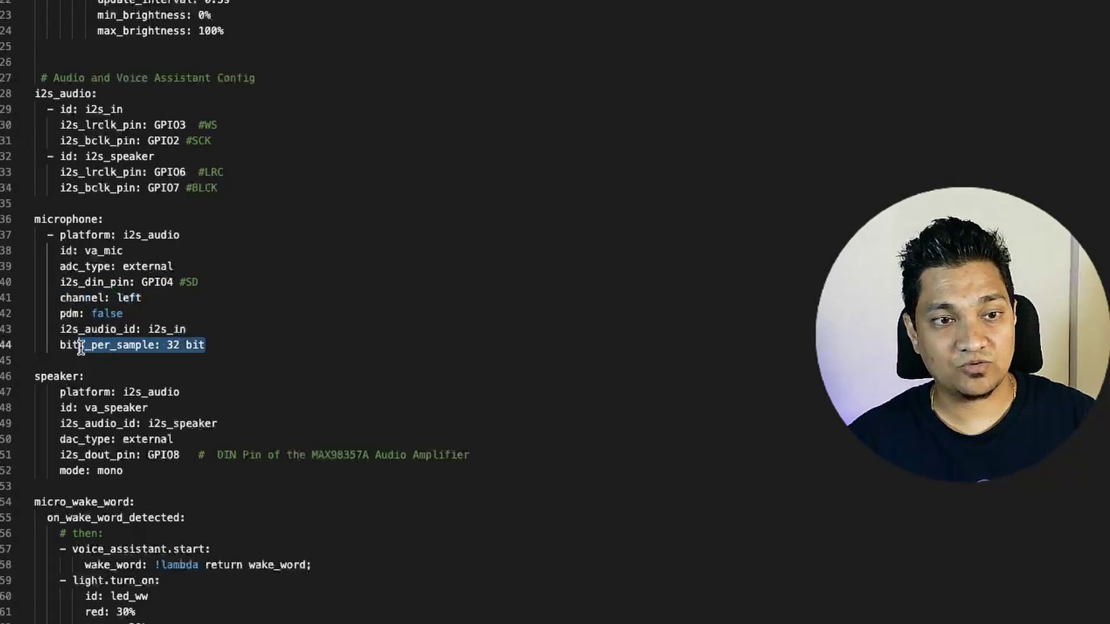
scroll(200, 370, "down", 4)
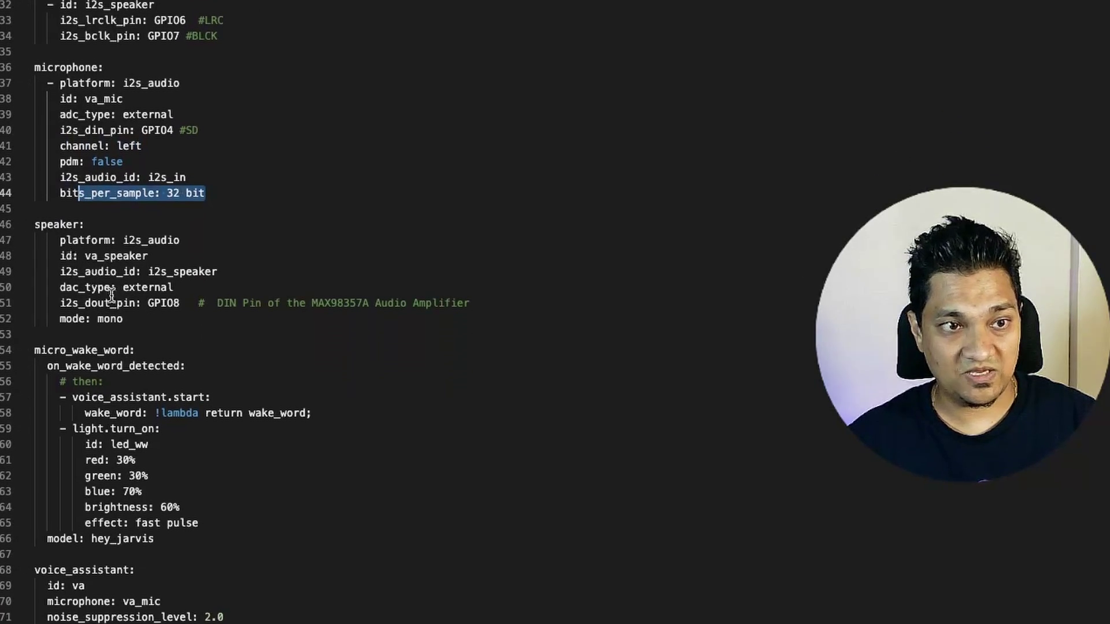
double_click(162, 304)
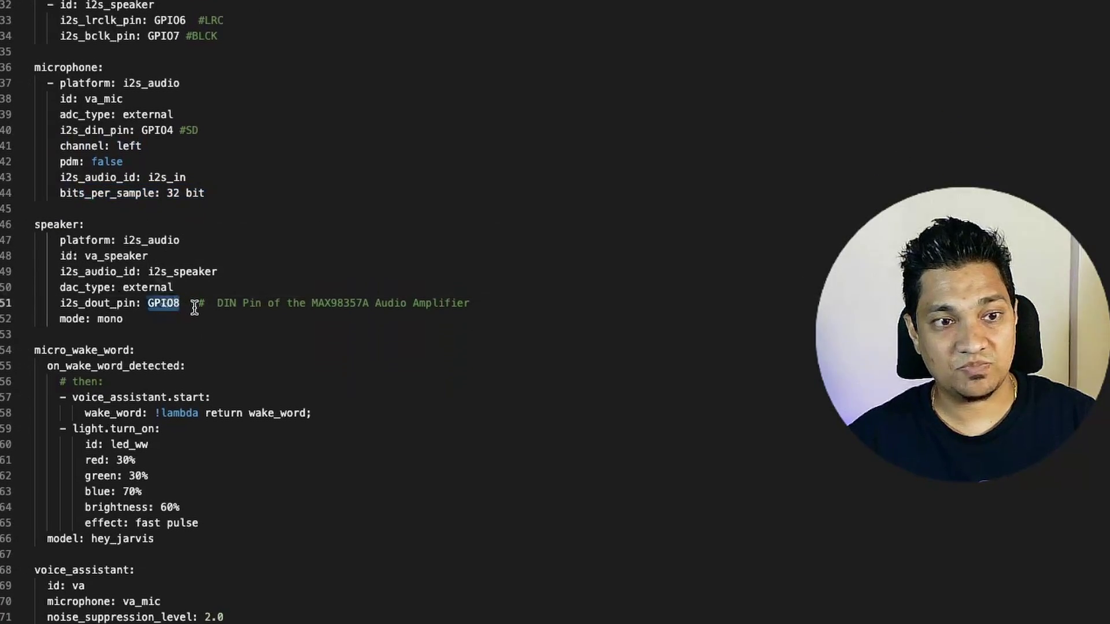
left_click_drag(217, 303, 267, 303)
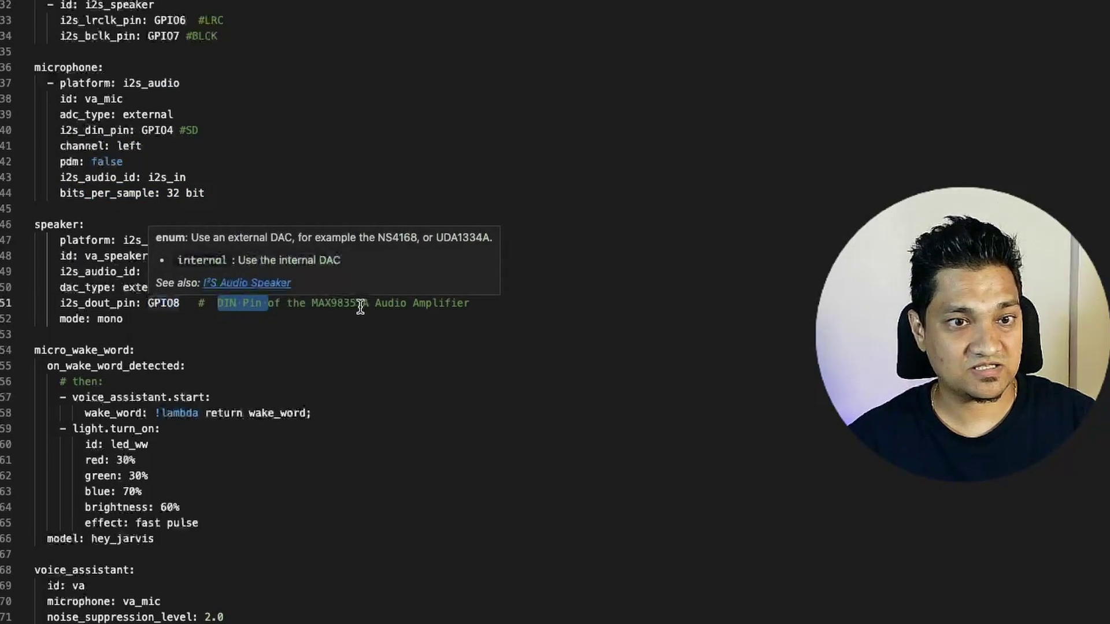
scroll(482, 306, "down", 5)
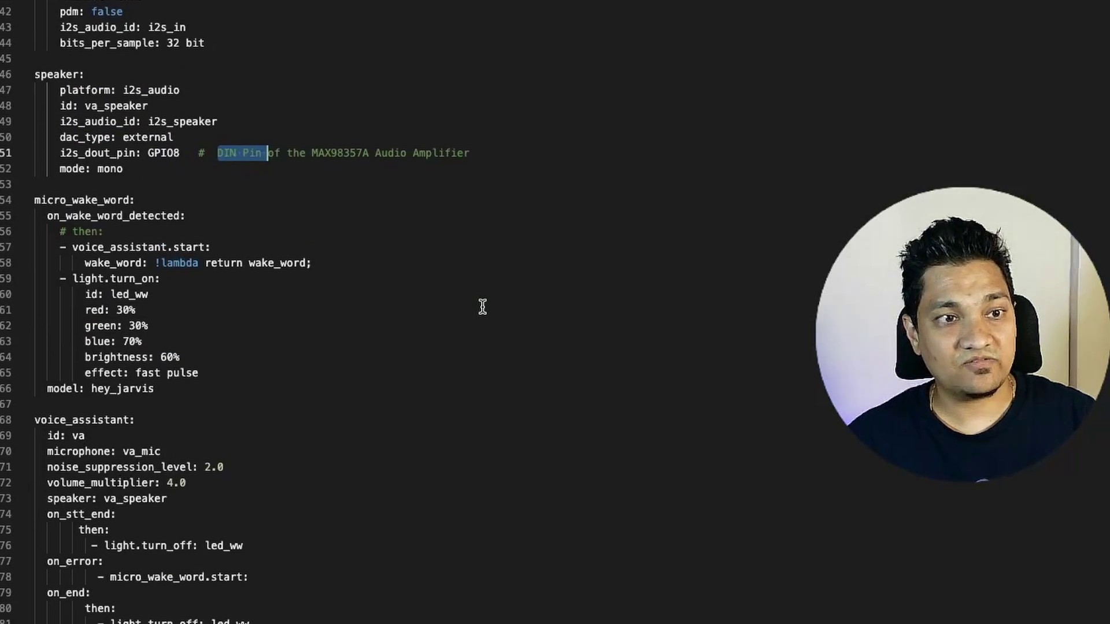
left_click_drag(35, 143, 201, 332)
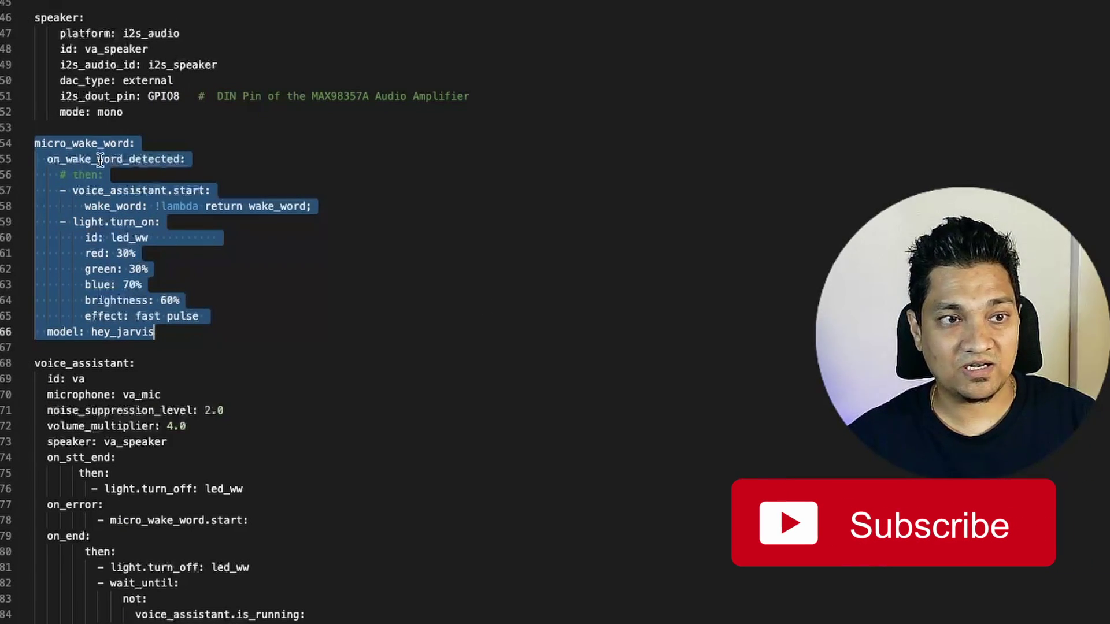
double_click(152, 158)
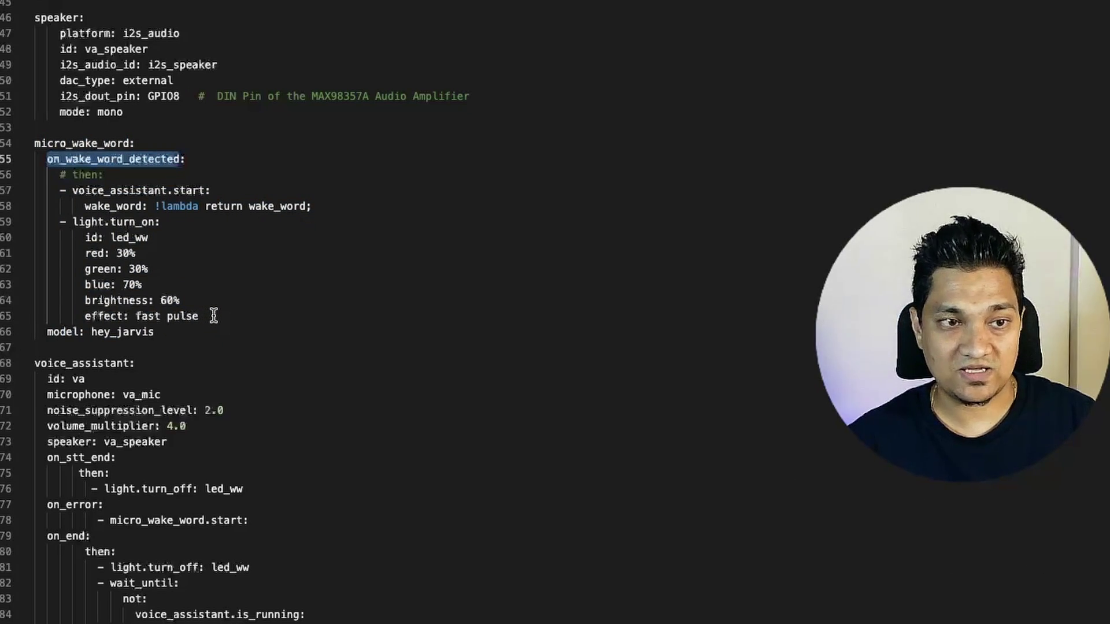
left_click_drag(167, 331, 42, 332)
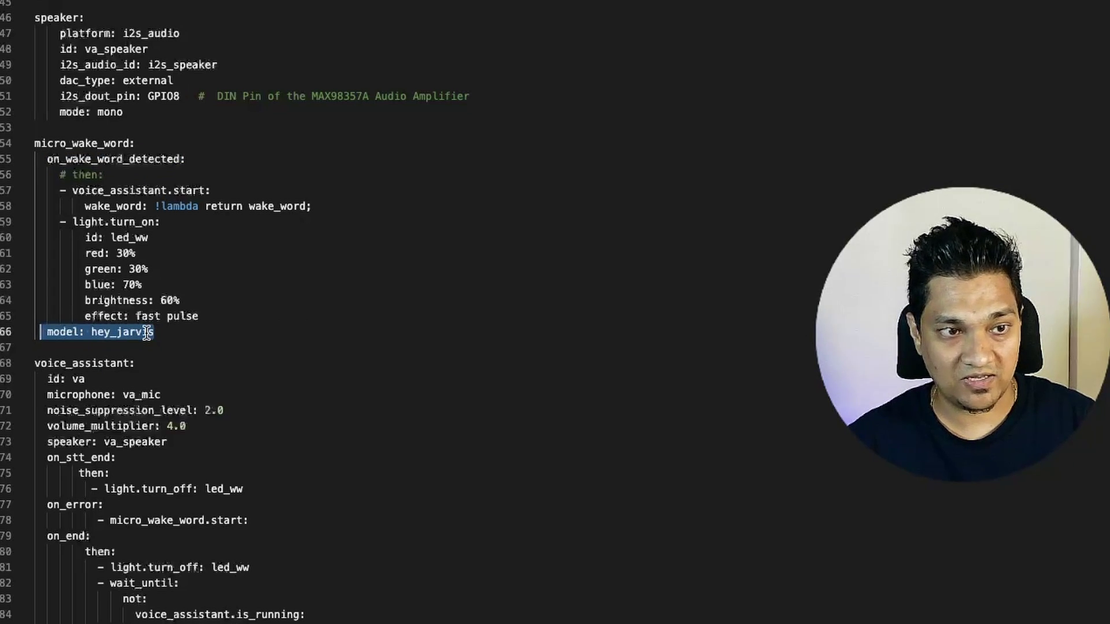
scroll(148, 333, "down", 1)
left_click_drag(35, 322, 233, 414)
left_click(234, 410)
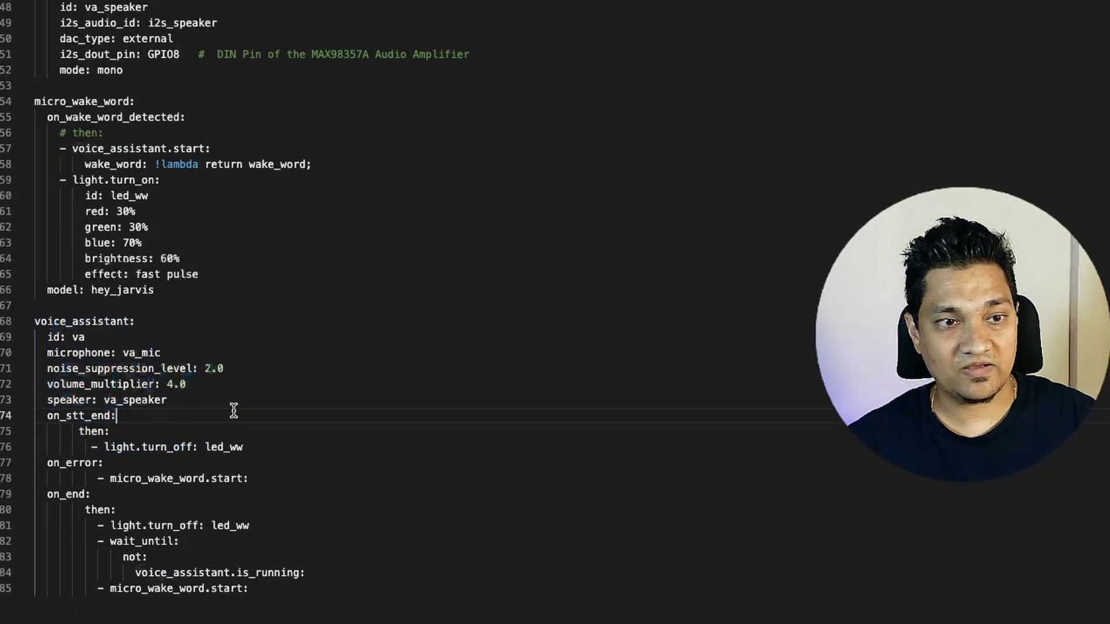
double_click(140, 354)
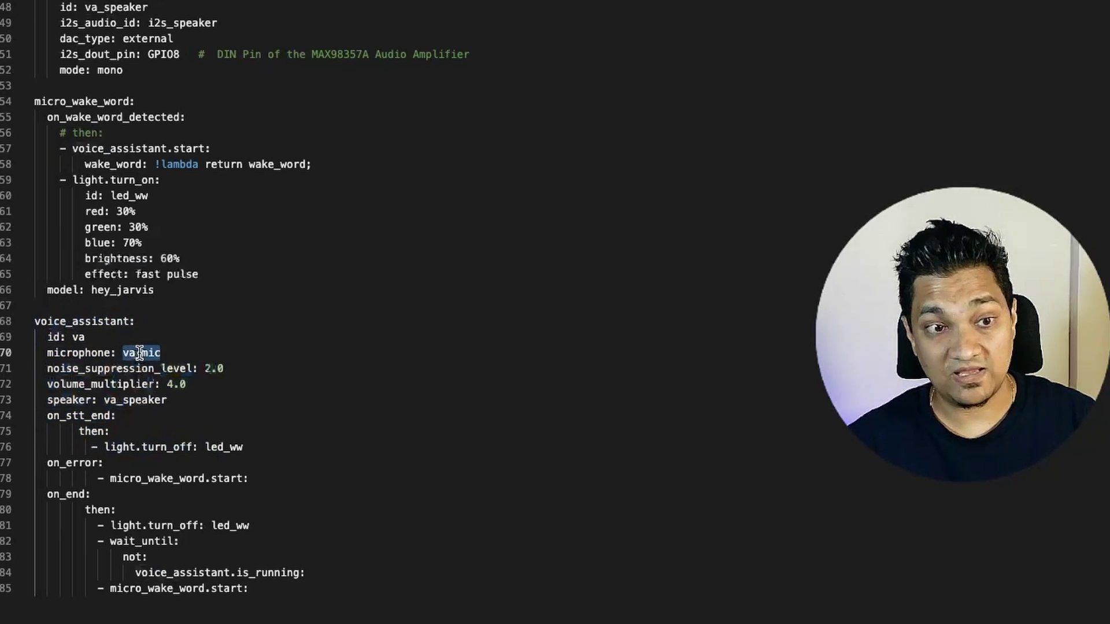
double_click(146, 400)
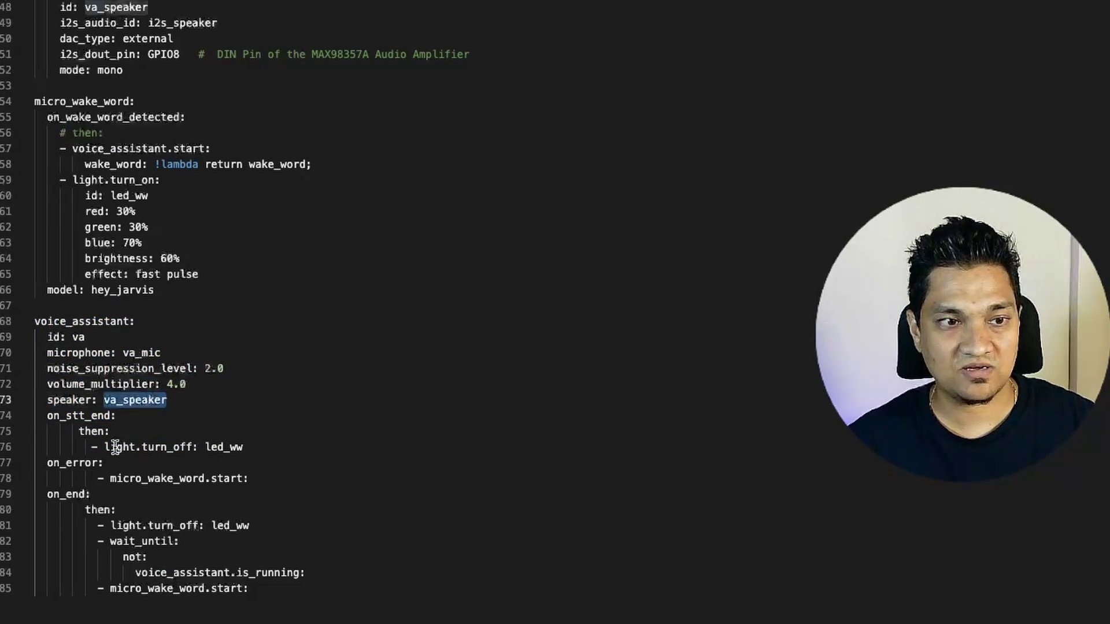
left_click_drag(47, 415, 242, 588)
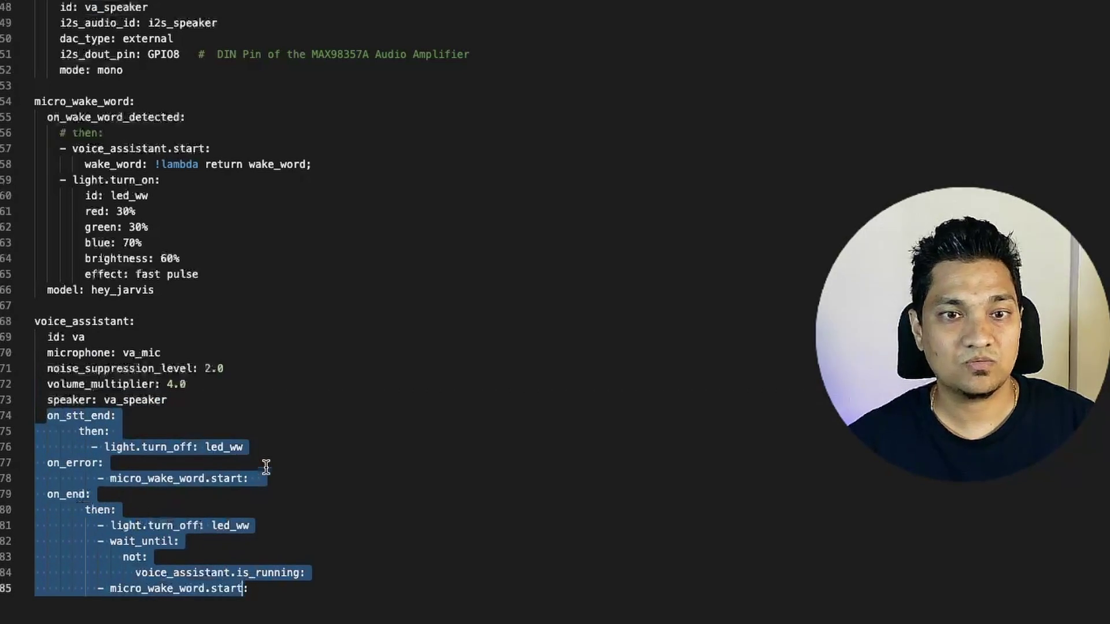
scroll(266, 467, "up", 20)
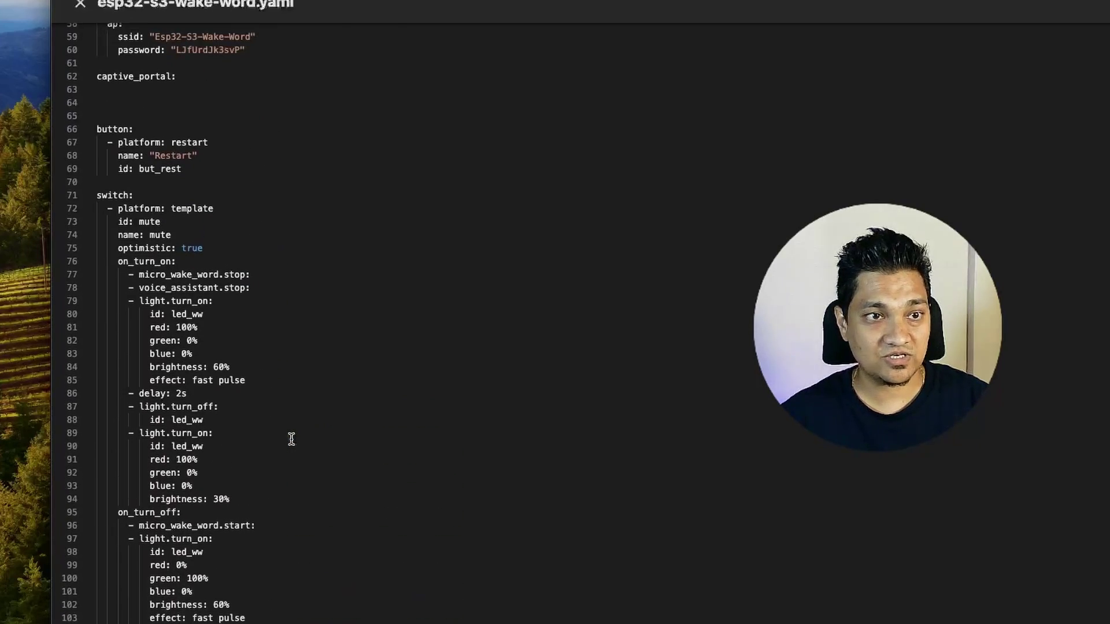
Step: Compile the esp32-s3-wake-word firmware with INSTALL set to Manual download
scroll(291, 440, "up", 4)
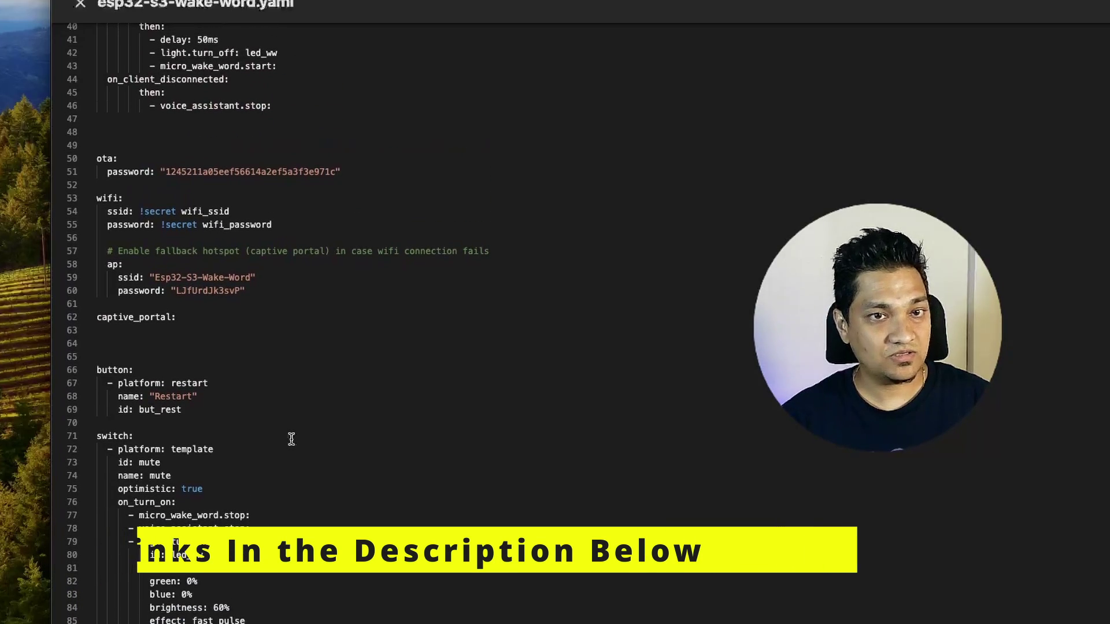
scroll(291, 440, "up", 10)
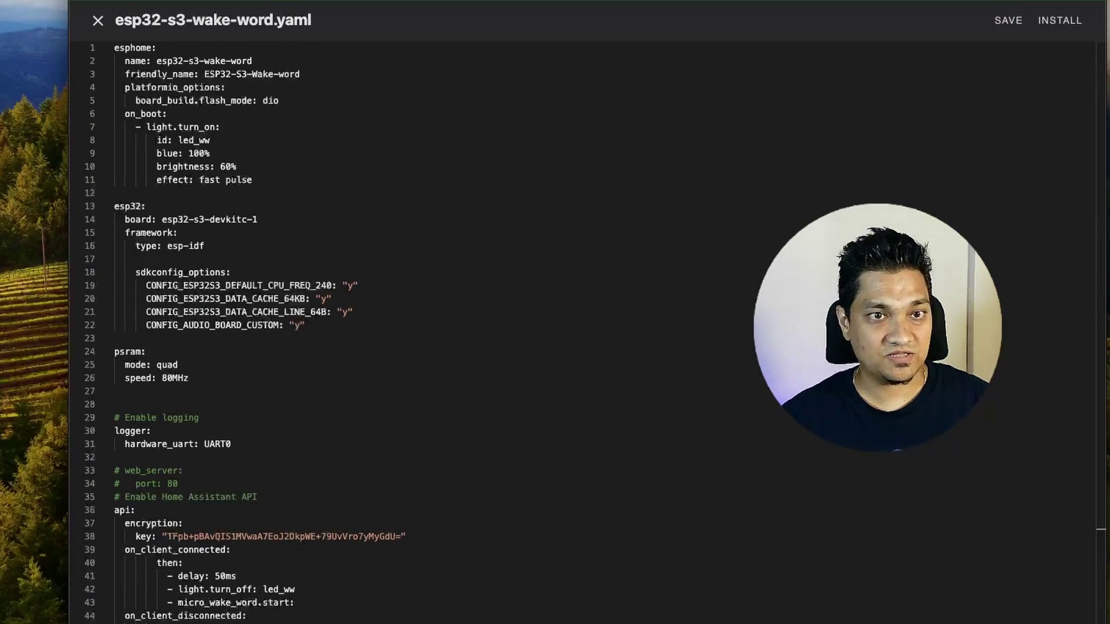
left_click(1077, 26)
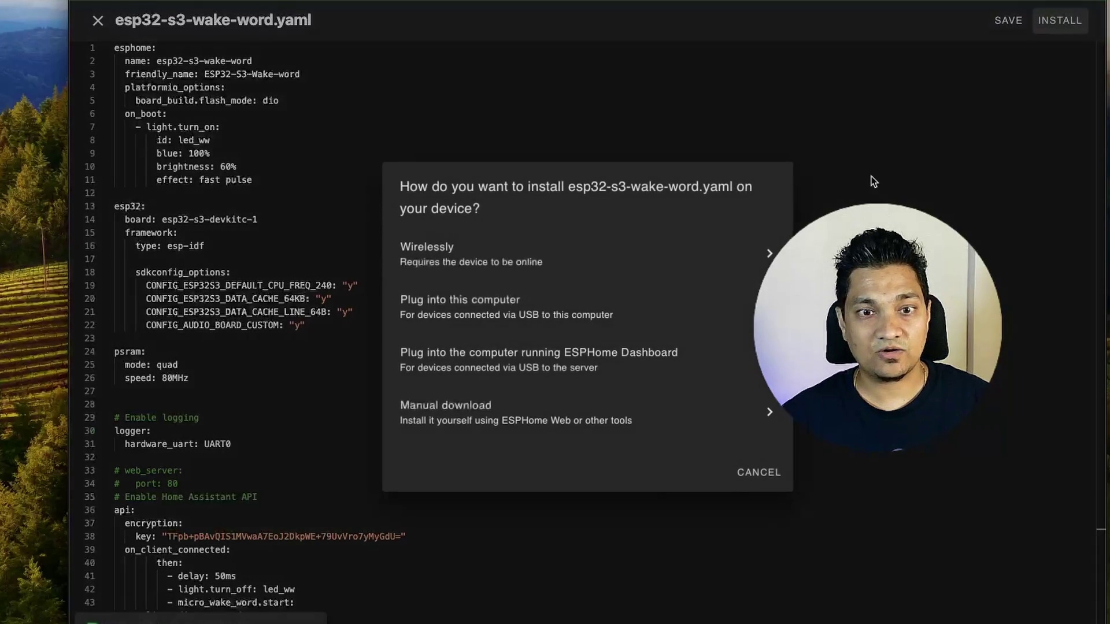
left_click(587, 426)
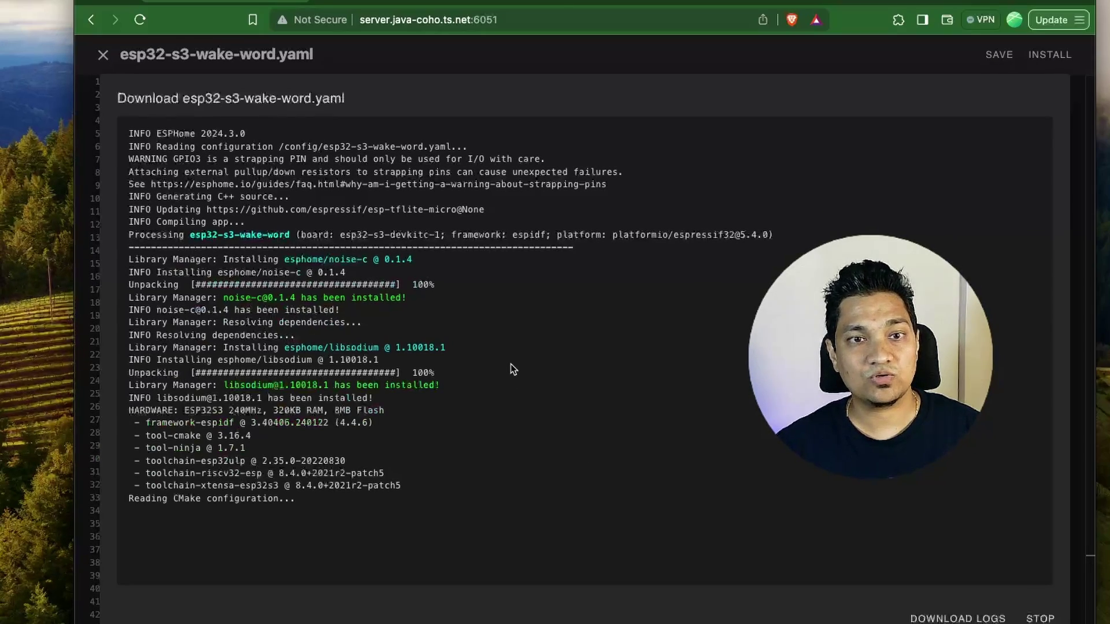
Step: Load web.esphome.io and open the same address in the Chrome window
left_click(677, 1)
type("web.esphome.io")
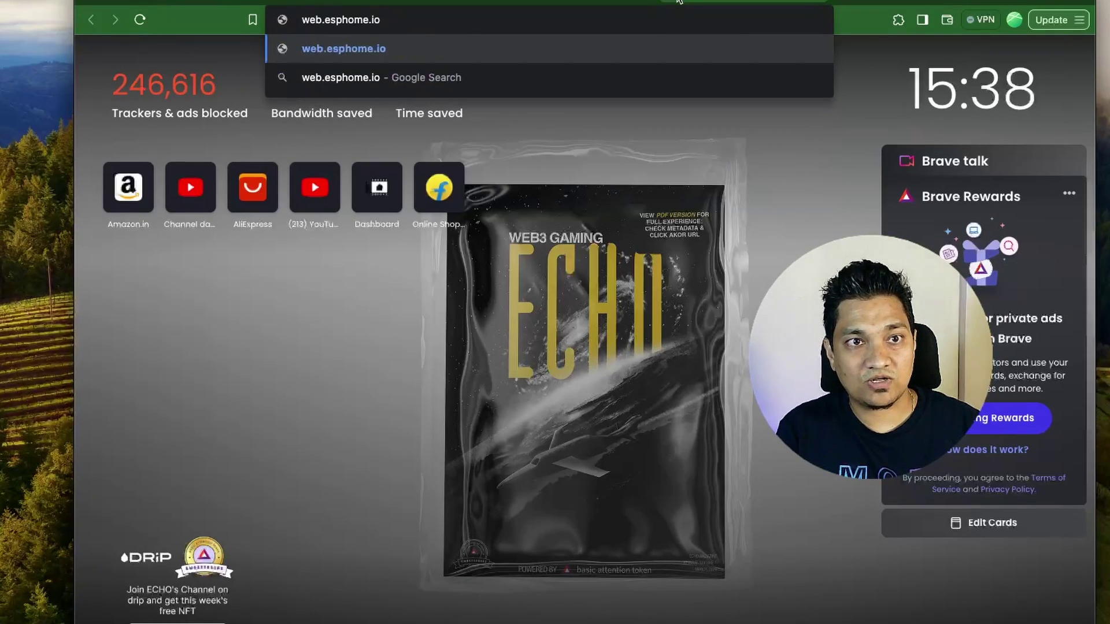
key("Return")
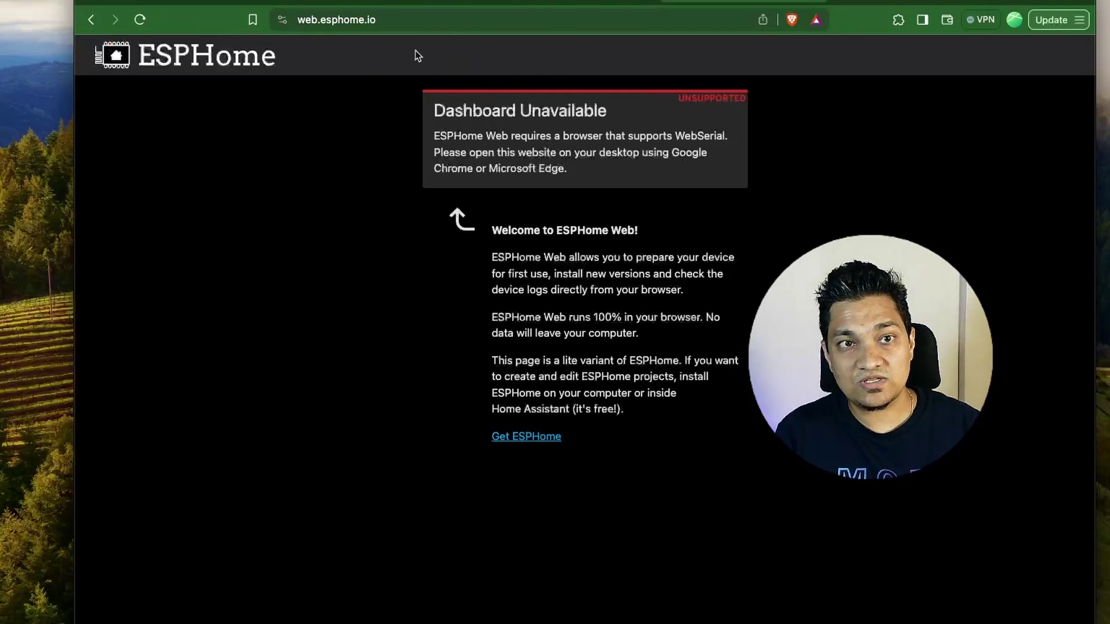
left_click(408, 21)
key("super+c")
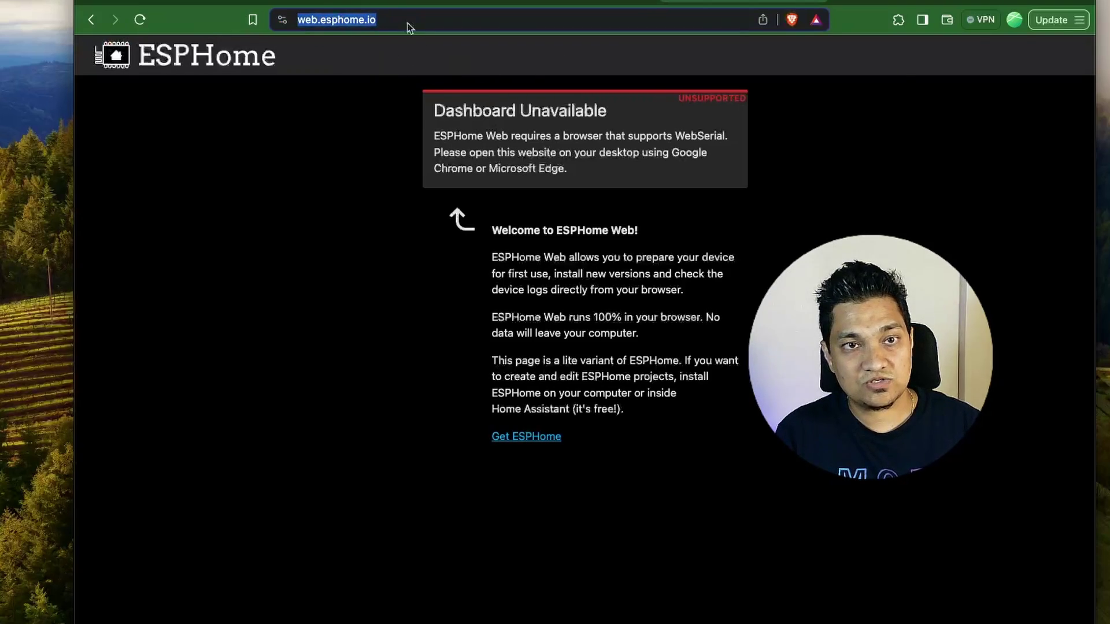
key("alt+Tab")
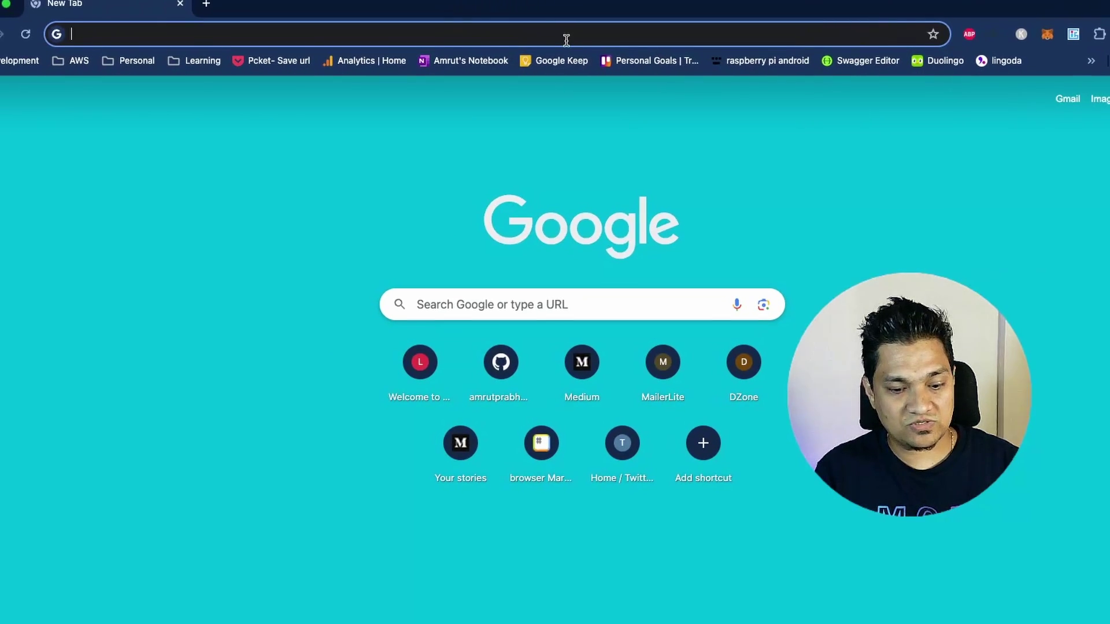
key("super+v")
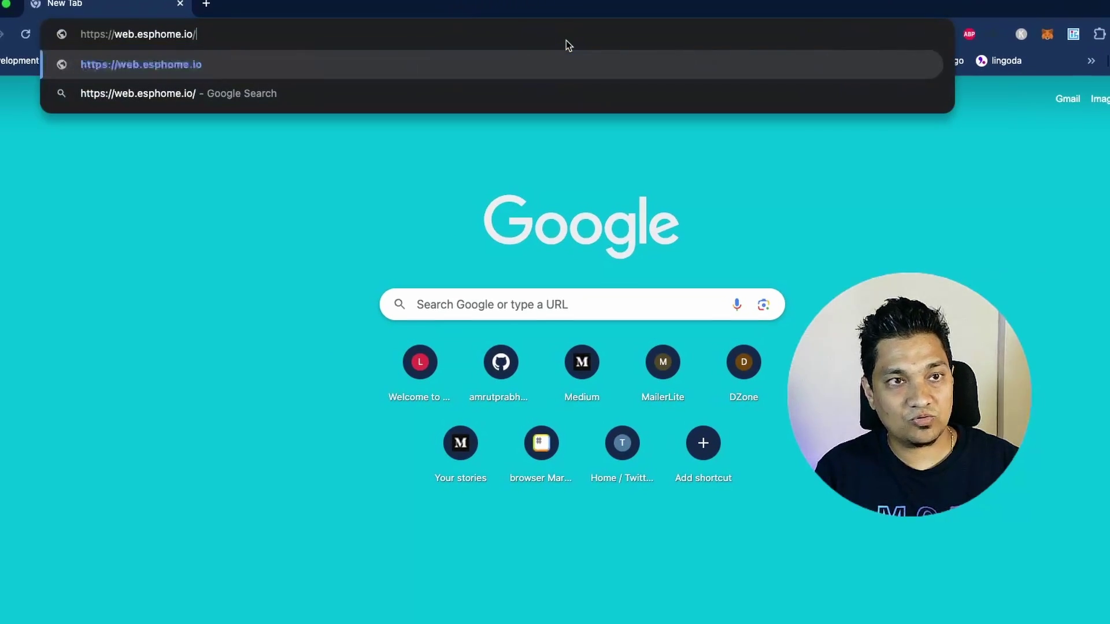
key("Return")
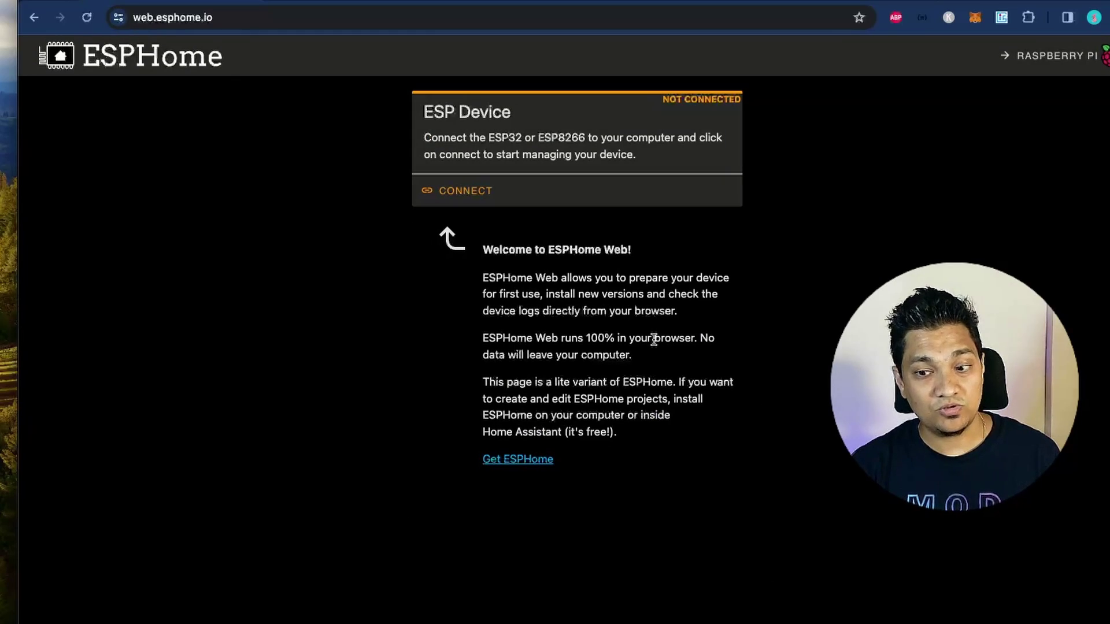
Step: Connect the board via the USB Single Serial port and open the install-existing-project dialog
left_click(471, 189)
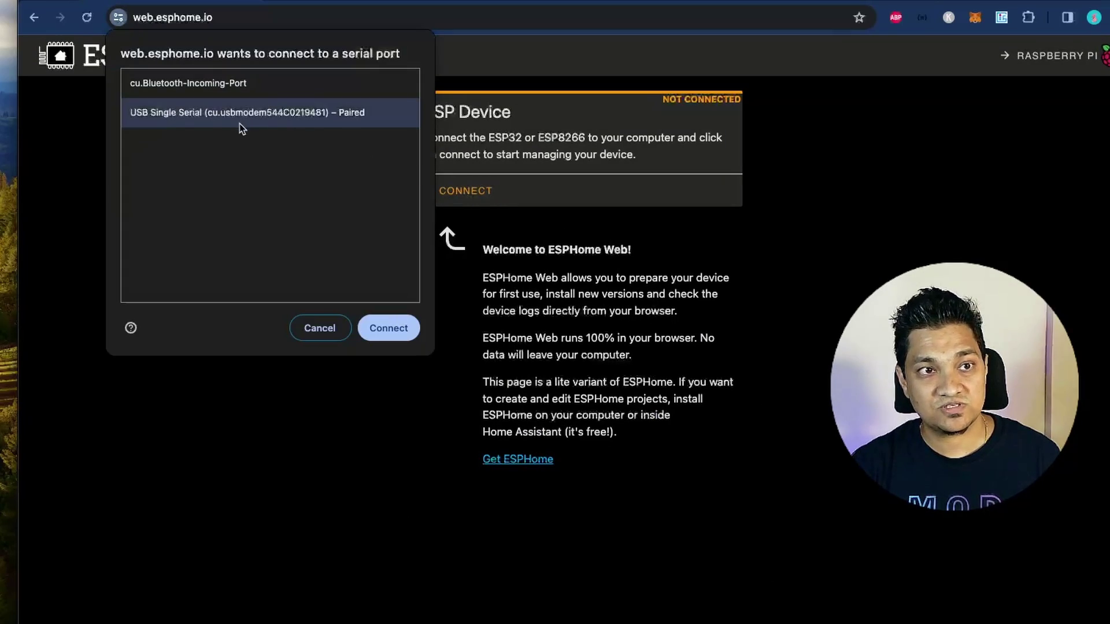
left_click(387, 338)
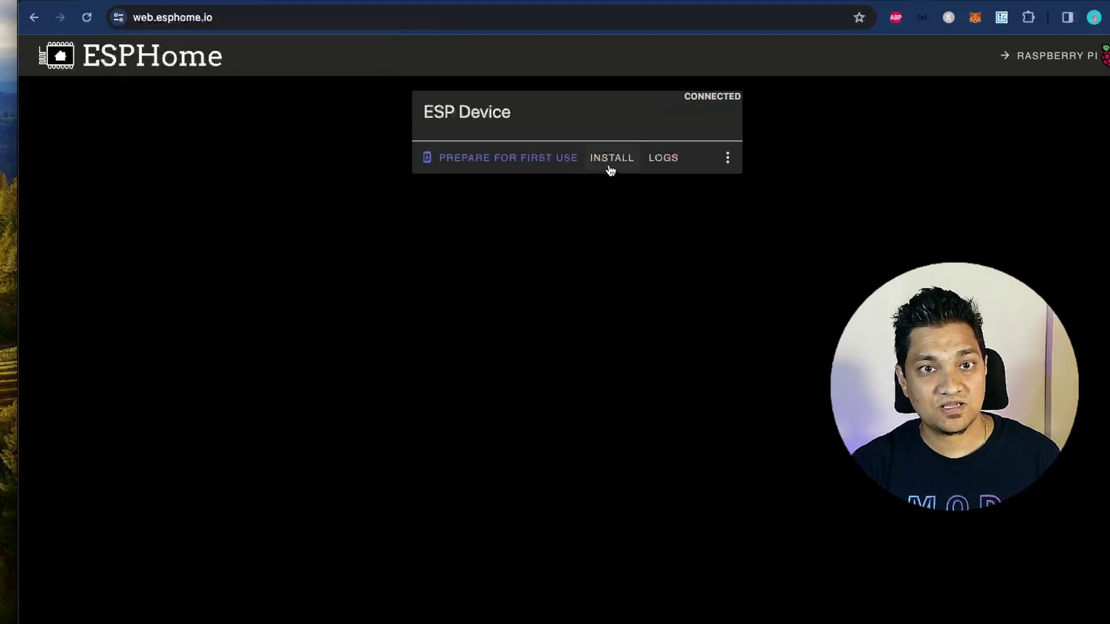
left_click(611, 166)
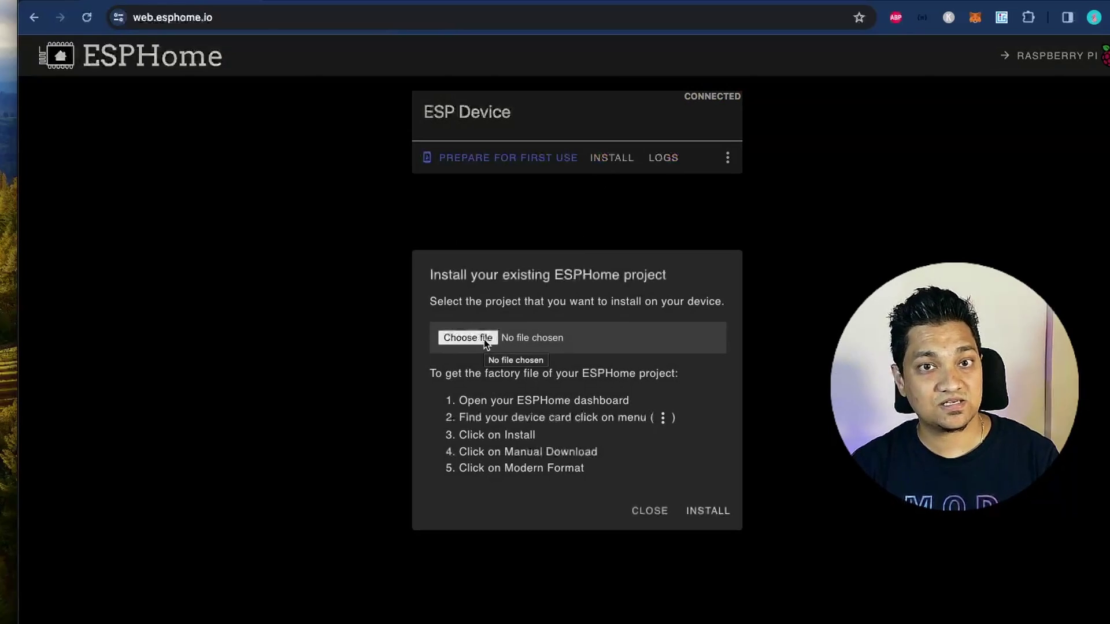
key("alt+Tab")
key("alt+Tab")
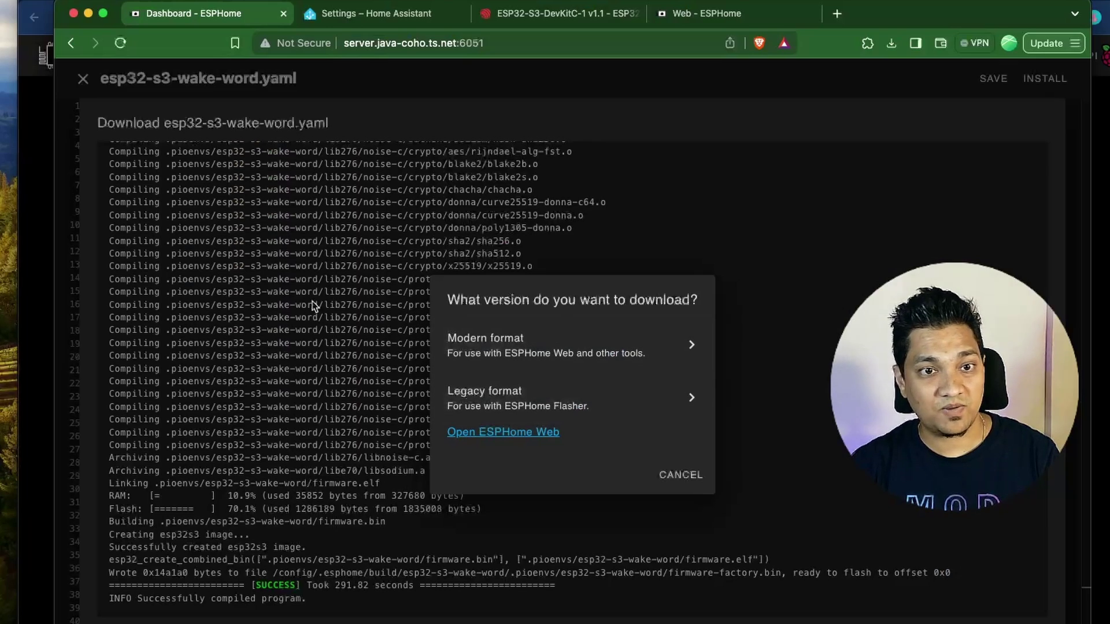
Step: Save the modern-format firmware as esp32-s3-wake-word-factory (1).bin in Downloads, keeping the flagged download
left_click(586, 351)
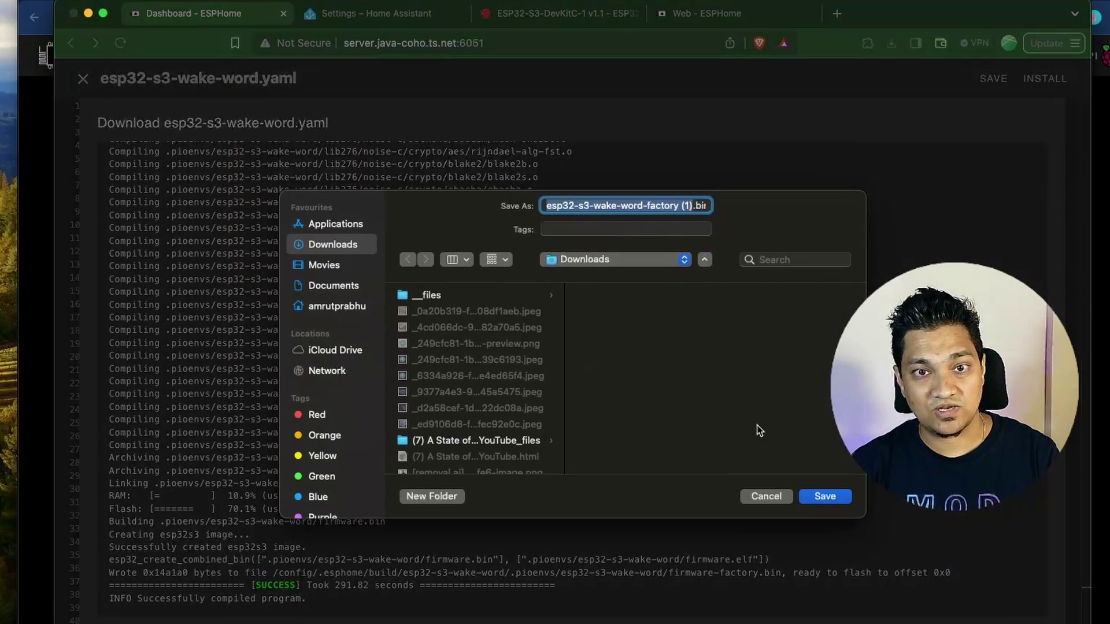
left_click(825, 497)
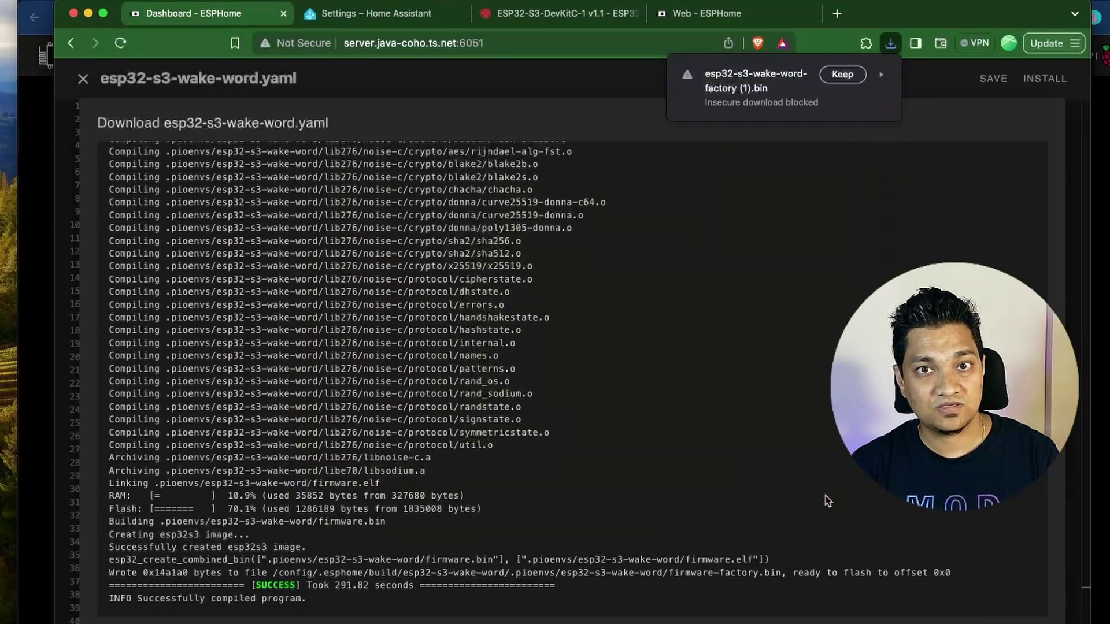
left_click(842, 76)
key("alt+Tab")
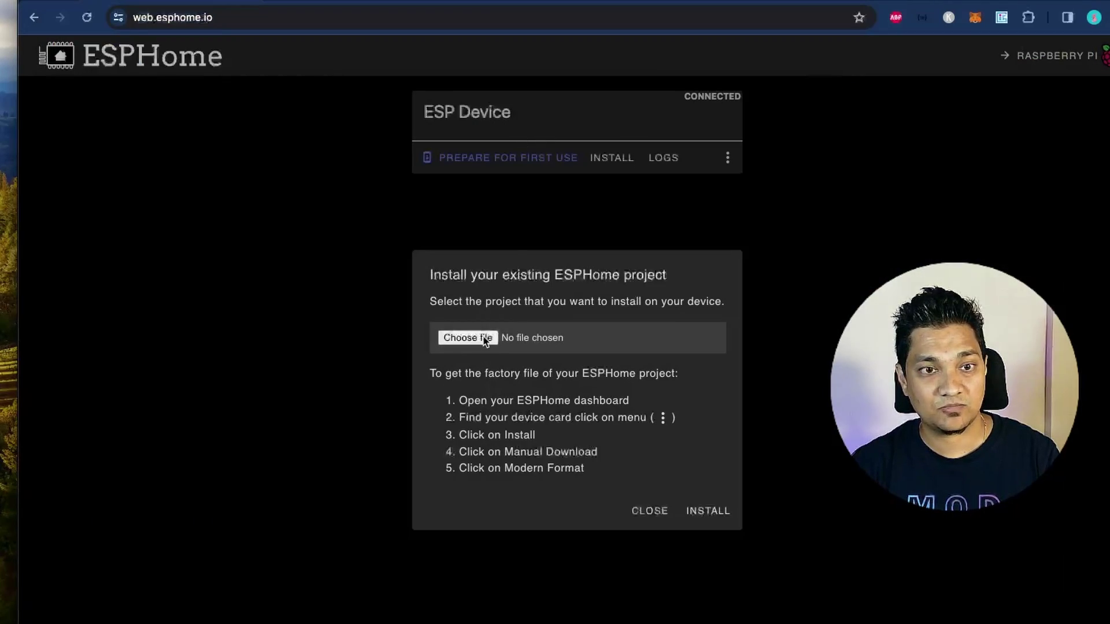
Step: Choose esp32-s3-wake-word-factory (1).bin from Downloads as the firmware file to install
left_click(483, 336)
double_click(507, 271)
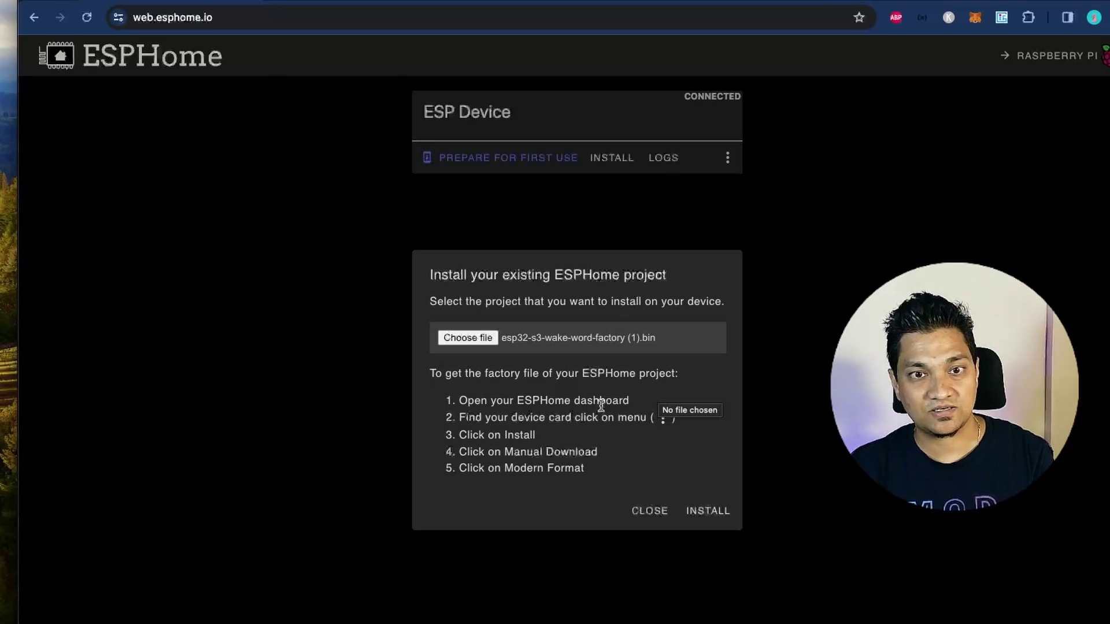
Step: Bring up Home Assistant and go to Settings > Devices & Services, maximising the window
key("alt+Tab")
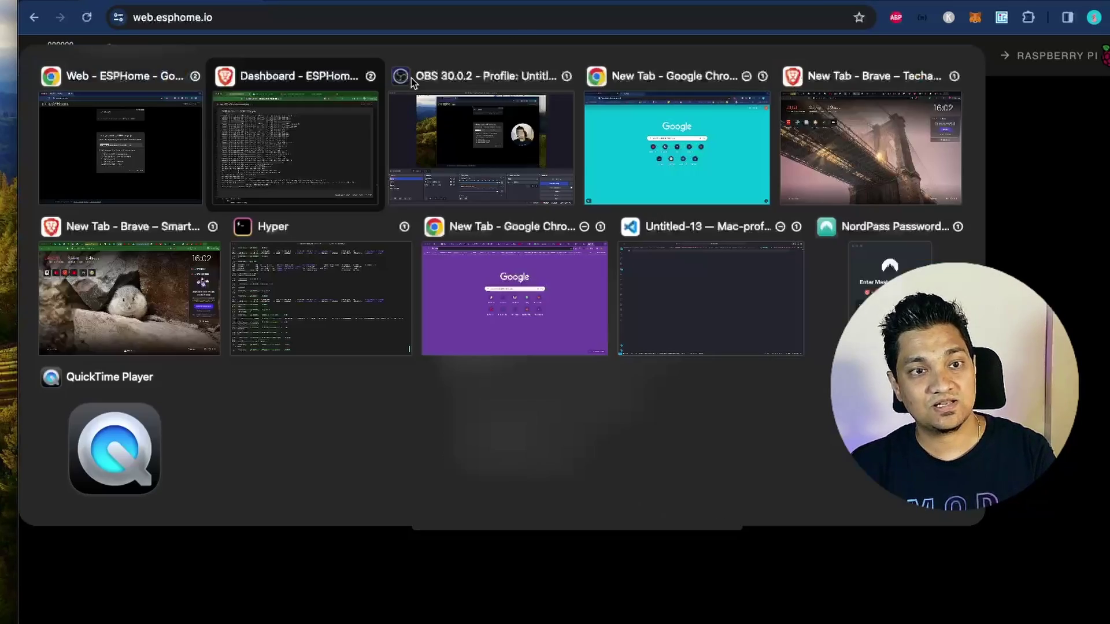
key("alt+Tab")
key("alt+Tab")
key("alt+shift+Tab")
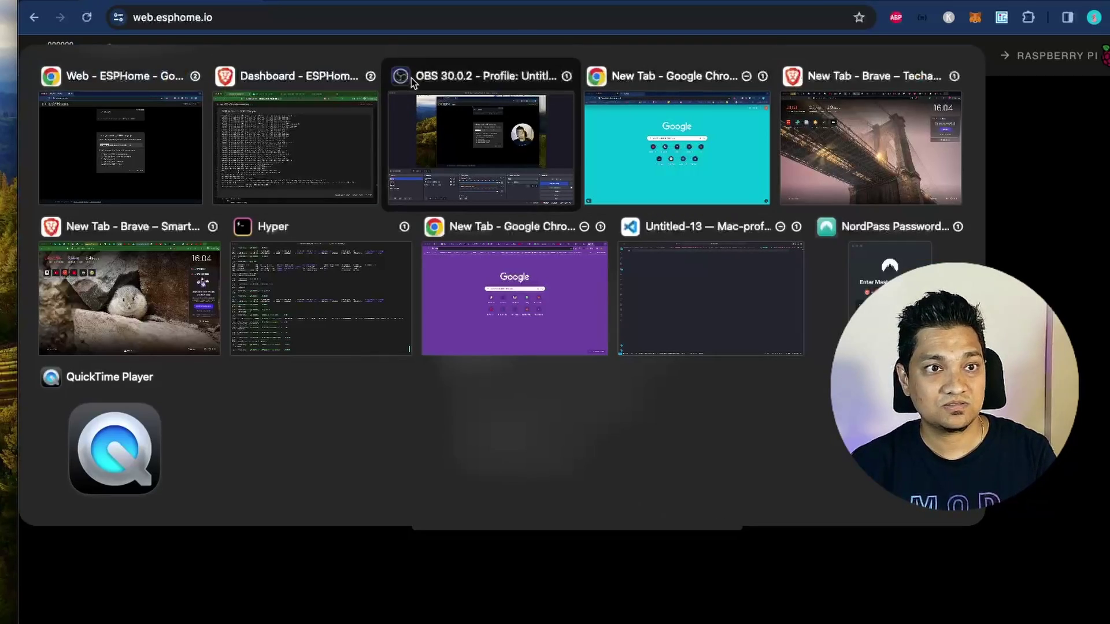
left_click(295, 148)
left_click(133, 601)
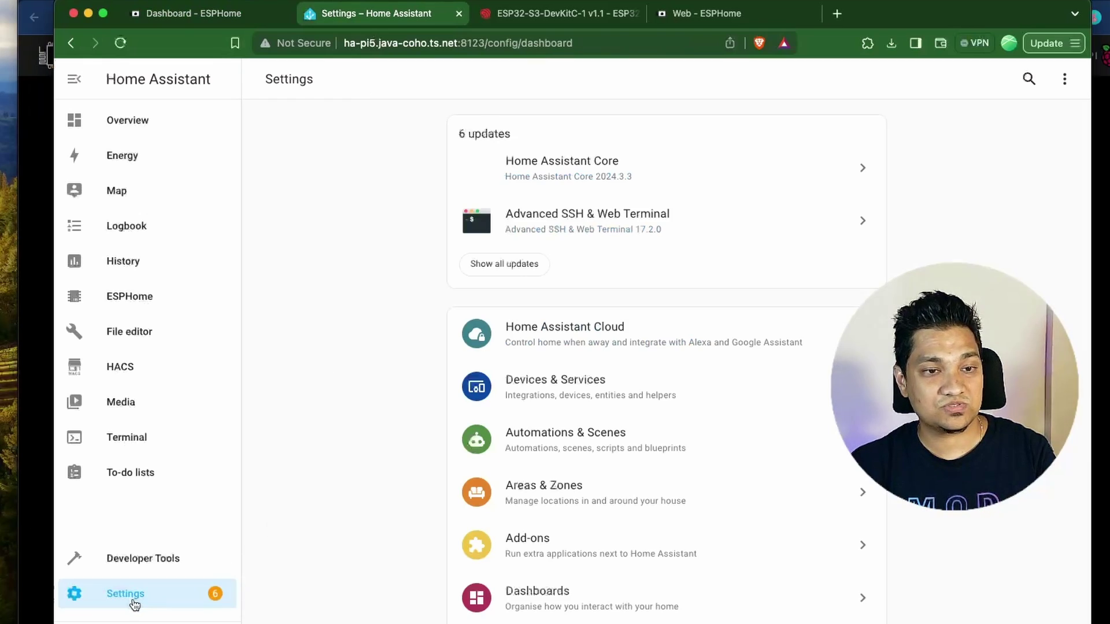
scroll(592, 461, "down", 2)
left_click(607, 321)
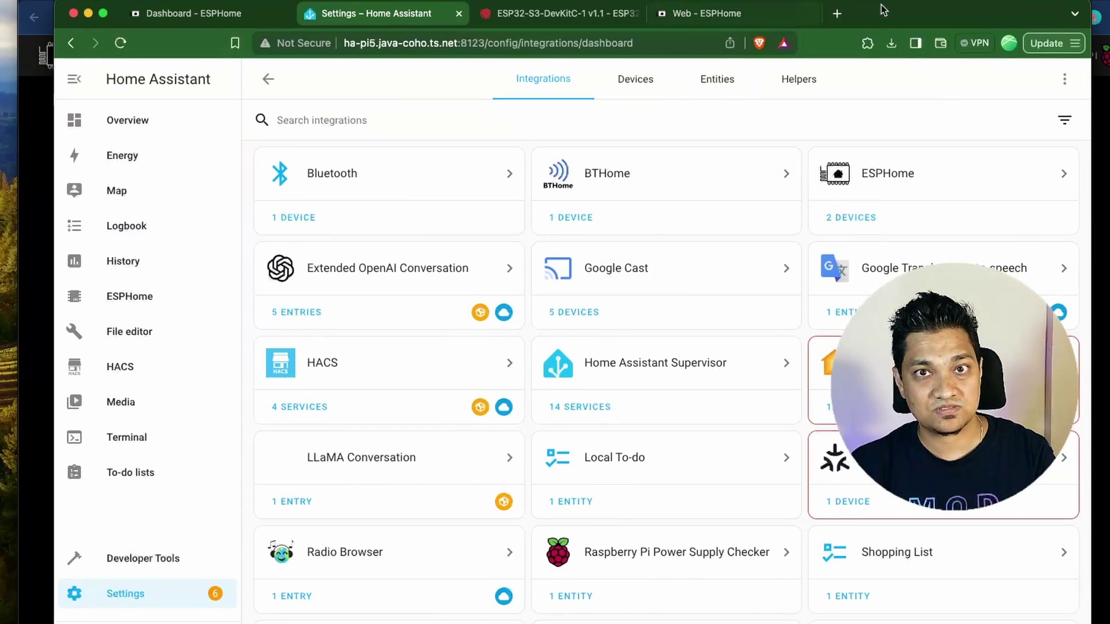
double_click(891, 3)
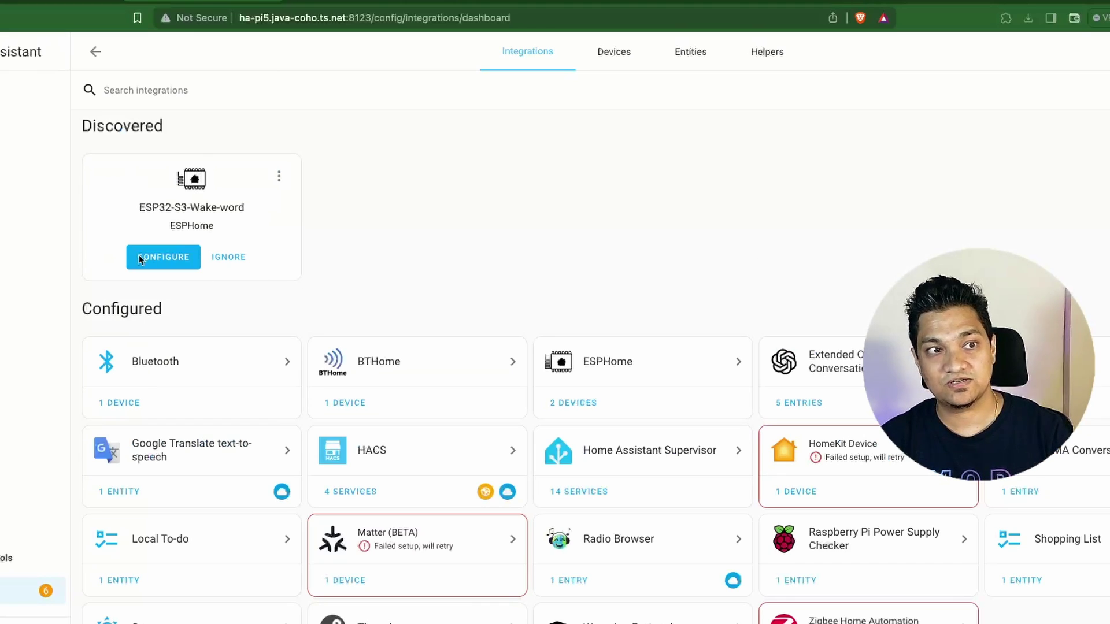
Step: Start adding the discovered ESP32-S3-Wake-word device and copy its API encryption key from the ESPHome YAML
left_click(184, 256)
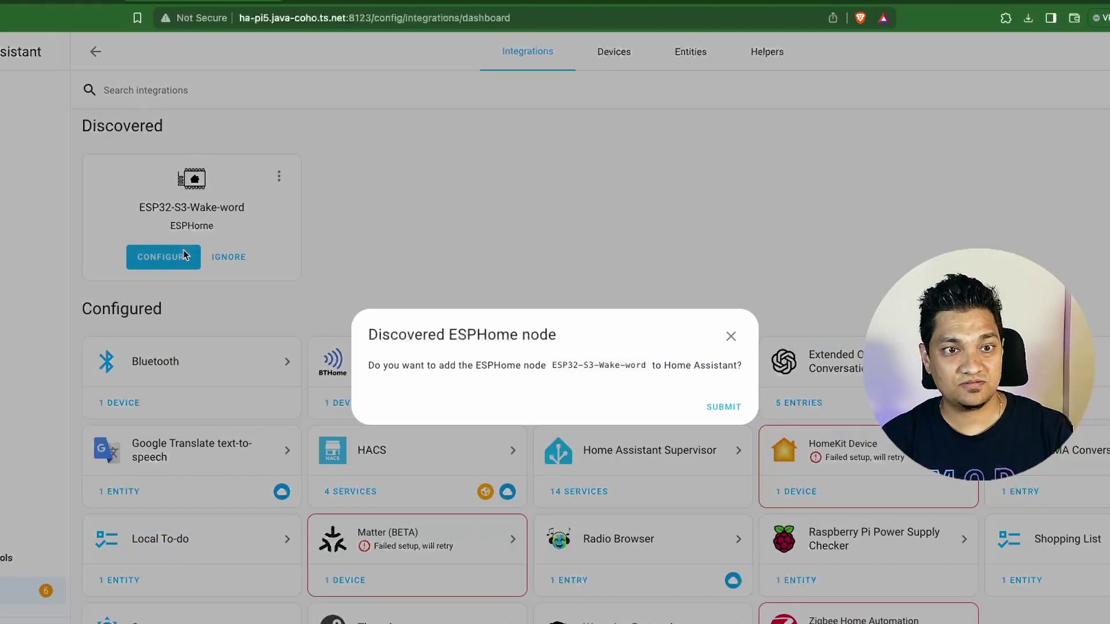
left_click(733, 407)
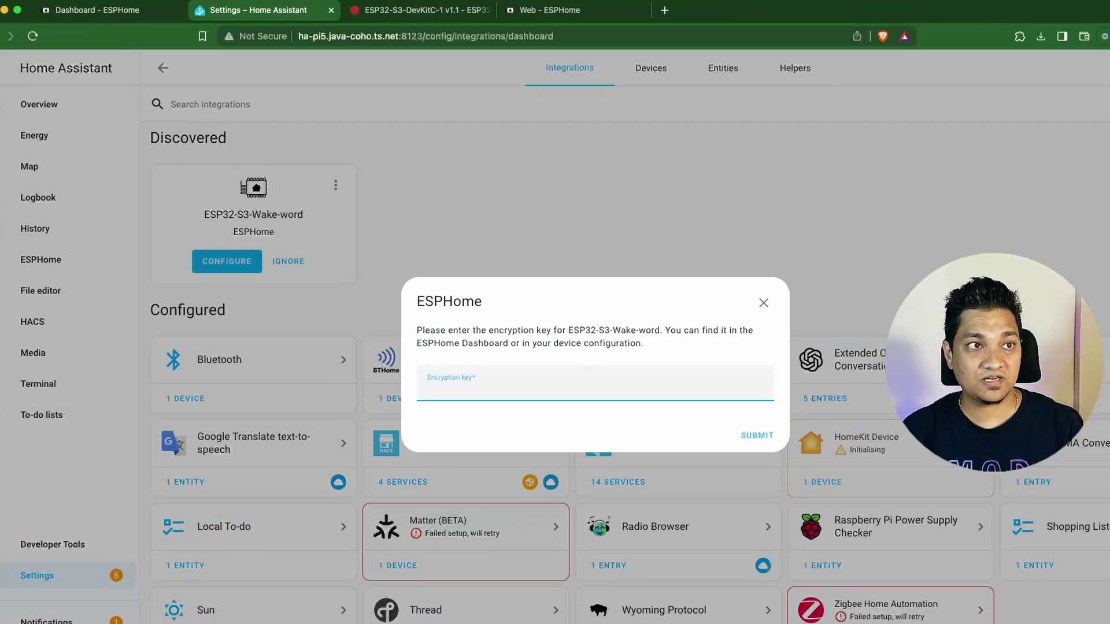
left_click(98, 9)
key("Escape")
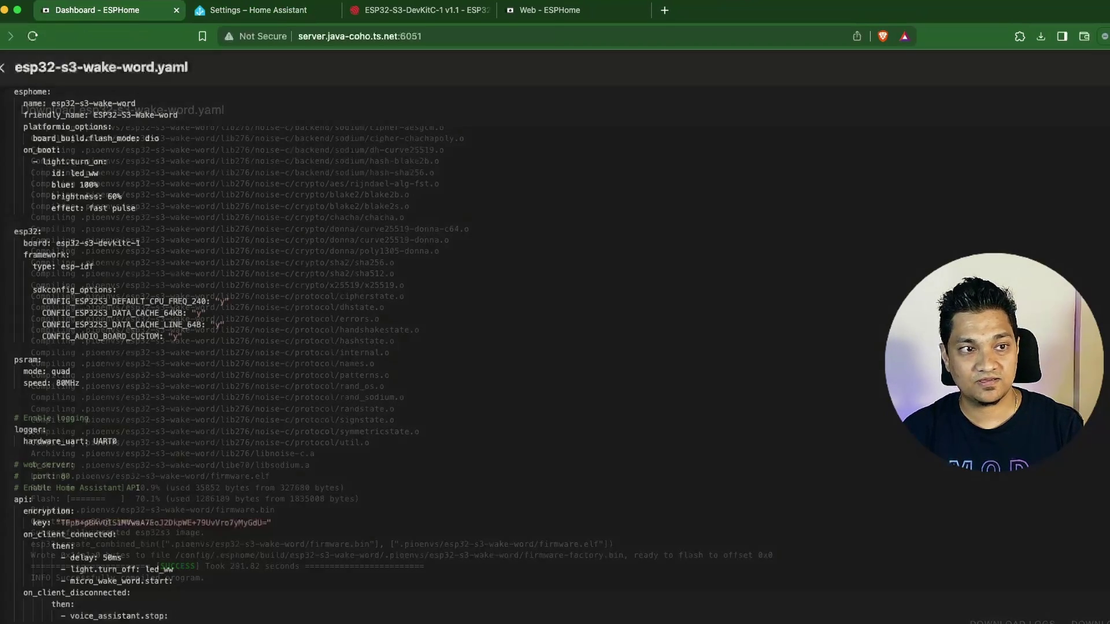
scroll(354, 387, "down", 3)
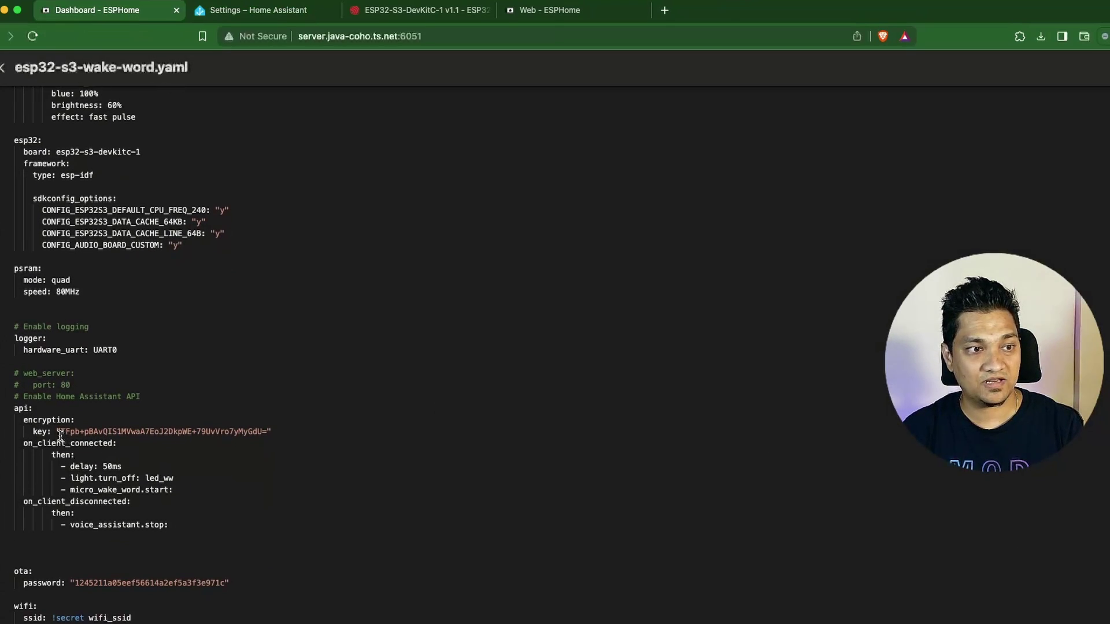
left_click_drag(58, 431, 270, 431)
key("super+c")
Step: Paste the encryption key into Home Assistant's Encryption key field, submit it, and finish adding the device
key("super+2")
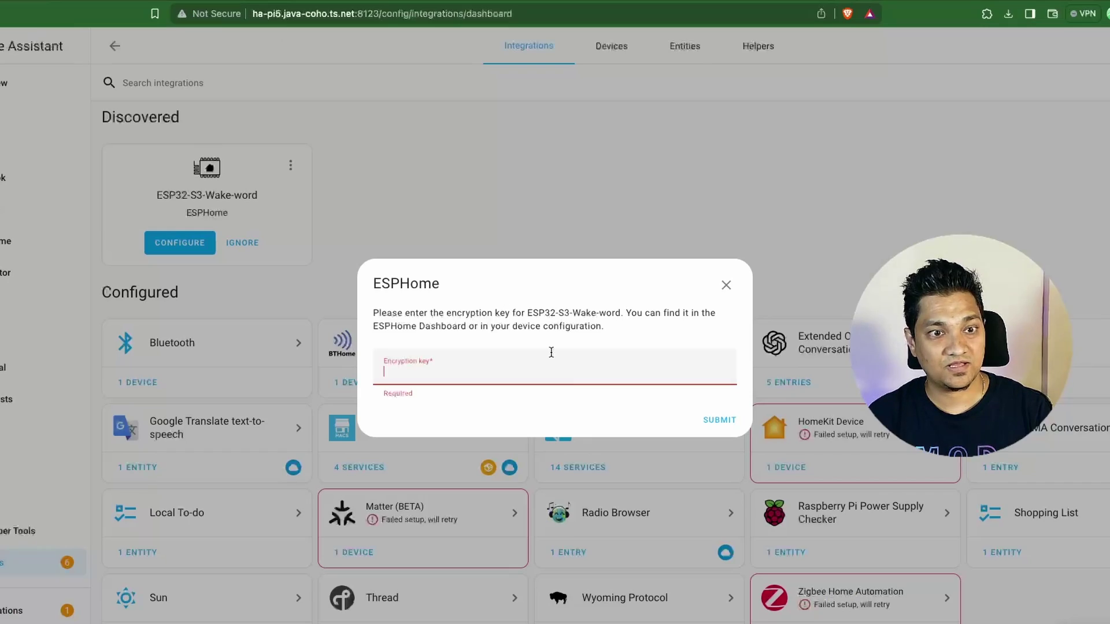
left_click(582, 370)
key("super+v")
left_click(723, 420)
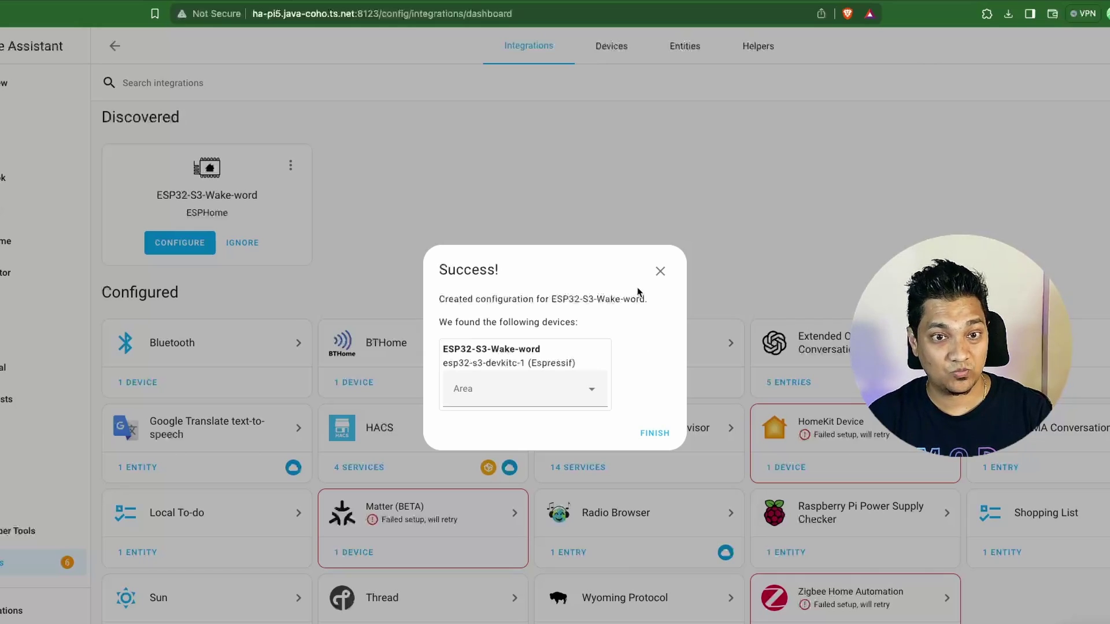
left_click(656, 437)
Step: Review the ESP32-S3-Wake-word device page under the ESPHome integration, then go back to Settings
left_click(581, 172)
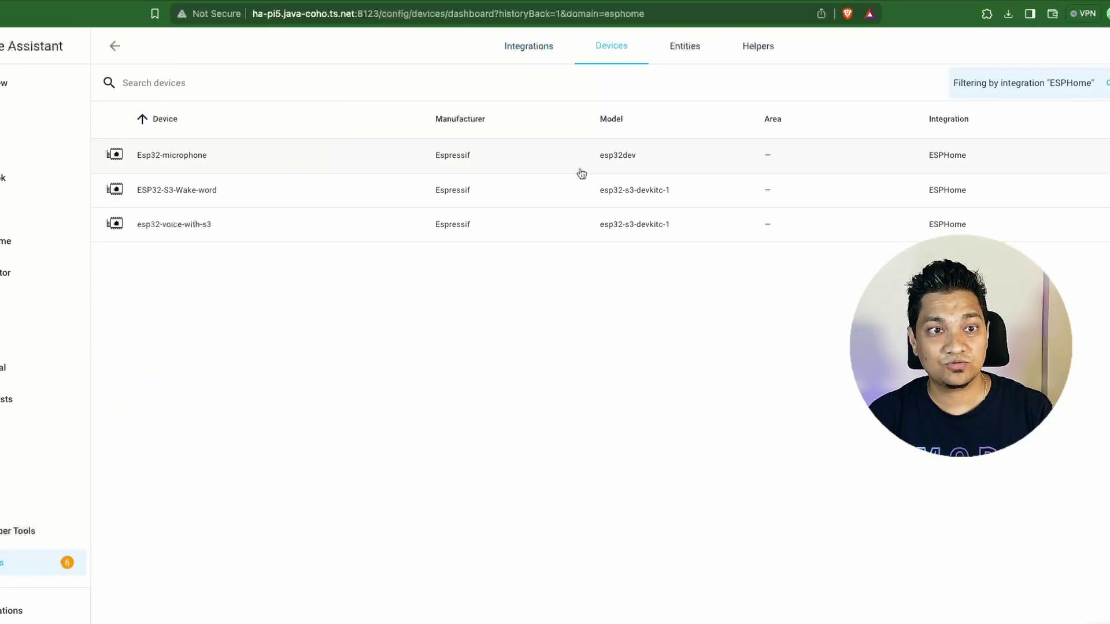
left_click(237, 192)
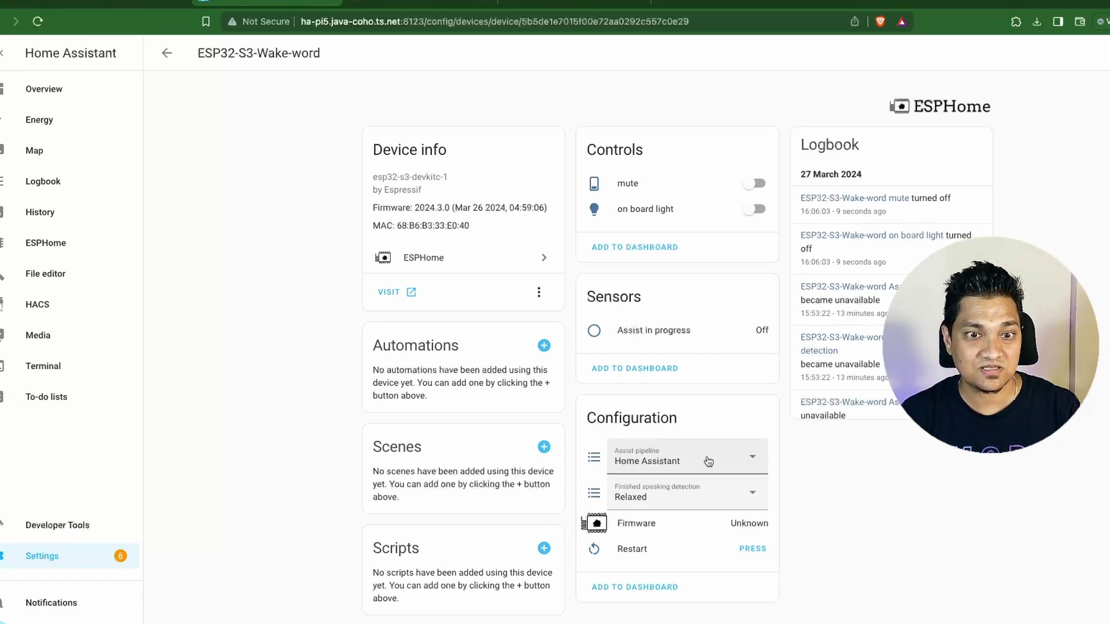
left_click(59, 557)
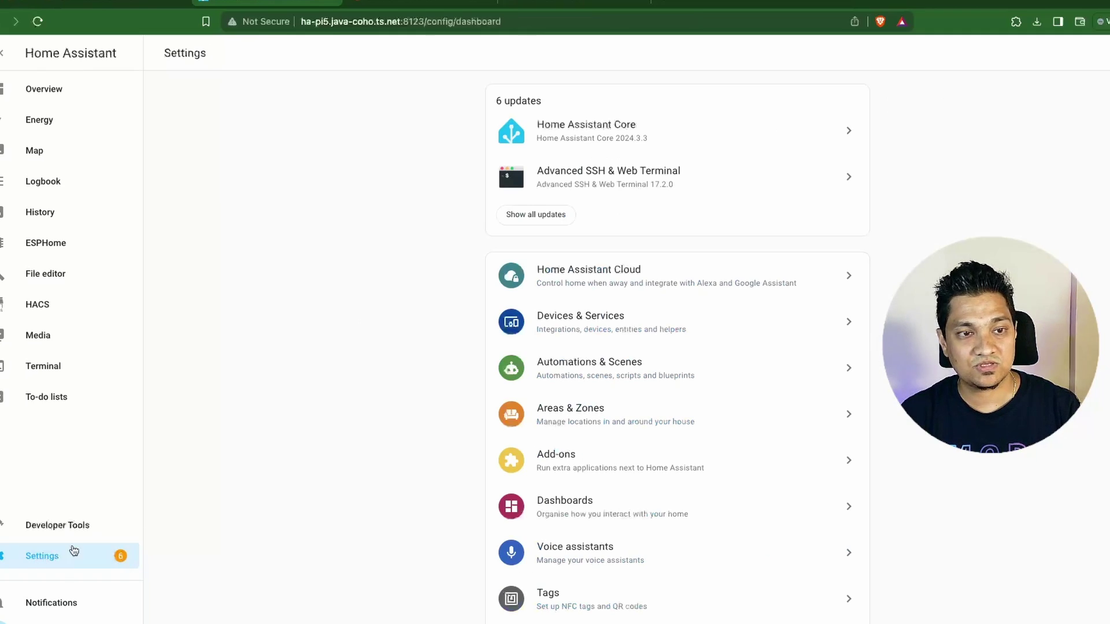
scroll(787, 505, "down", 2)
left_click(711, 452)
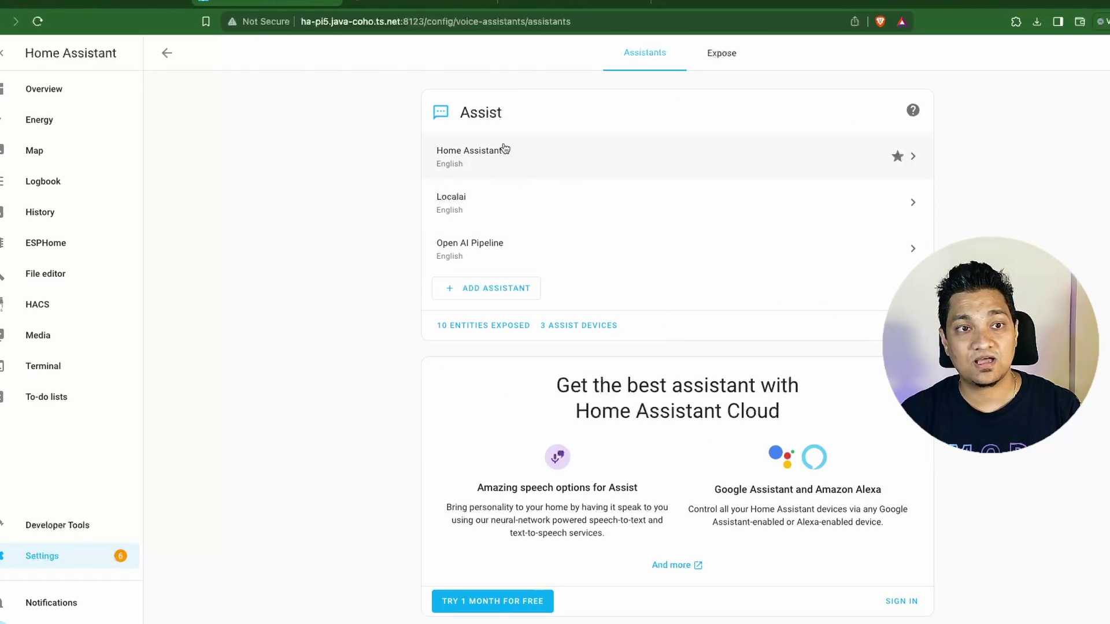
left_click(612, 149)
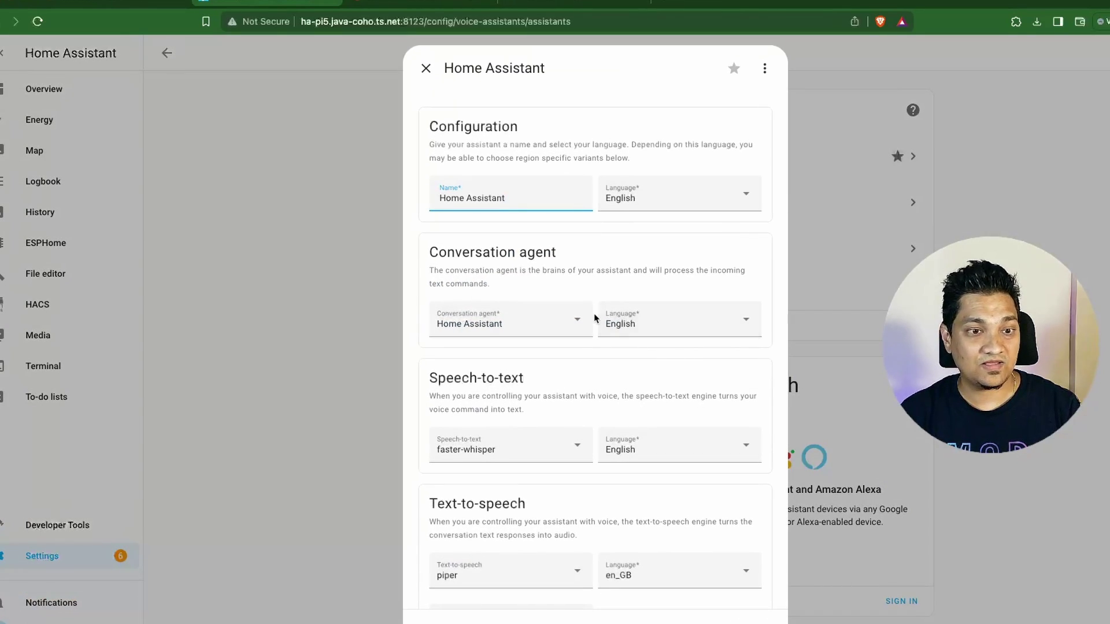
scroll(595, 317, "down", 2)
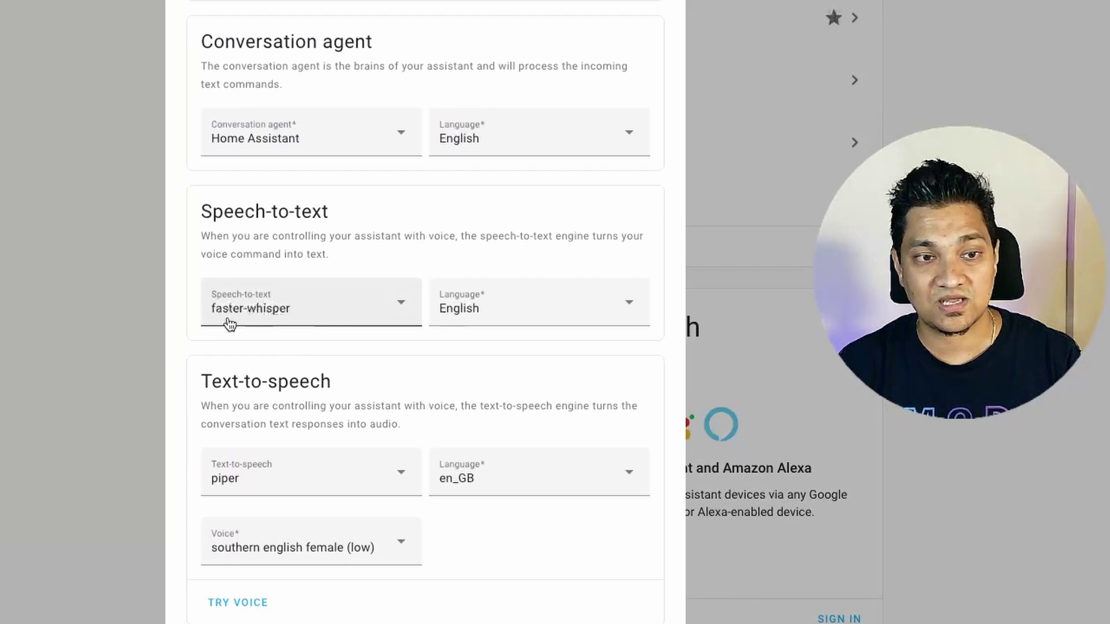
scroll(331, 396, "down", 1)
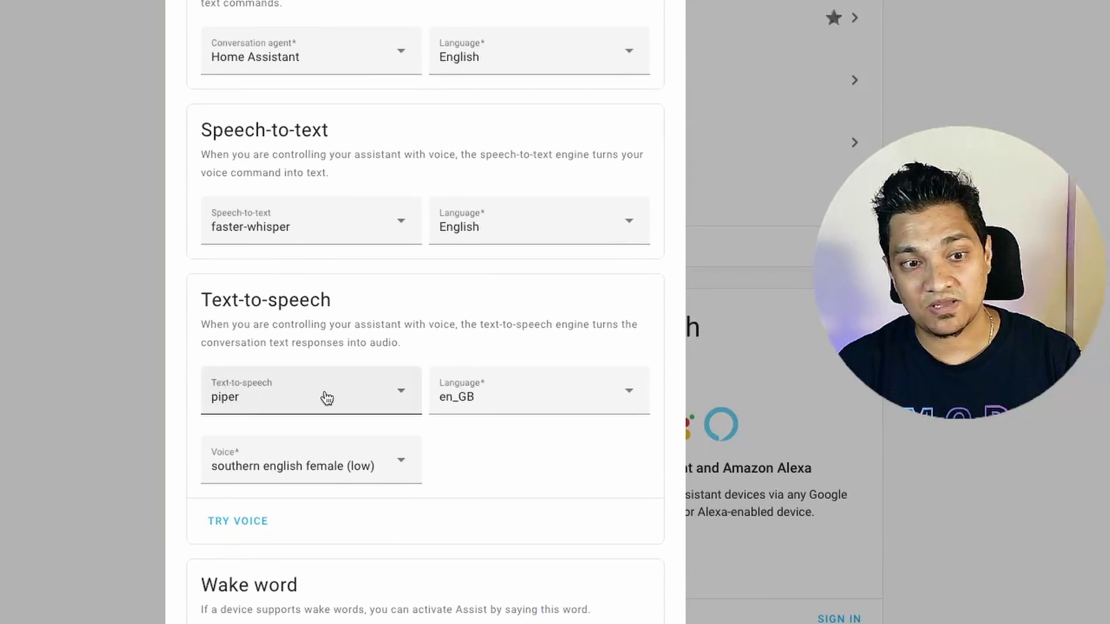
scroll(322, 397, "down", 1)
scroll(326, 396, "down", 1)
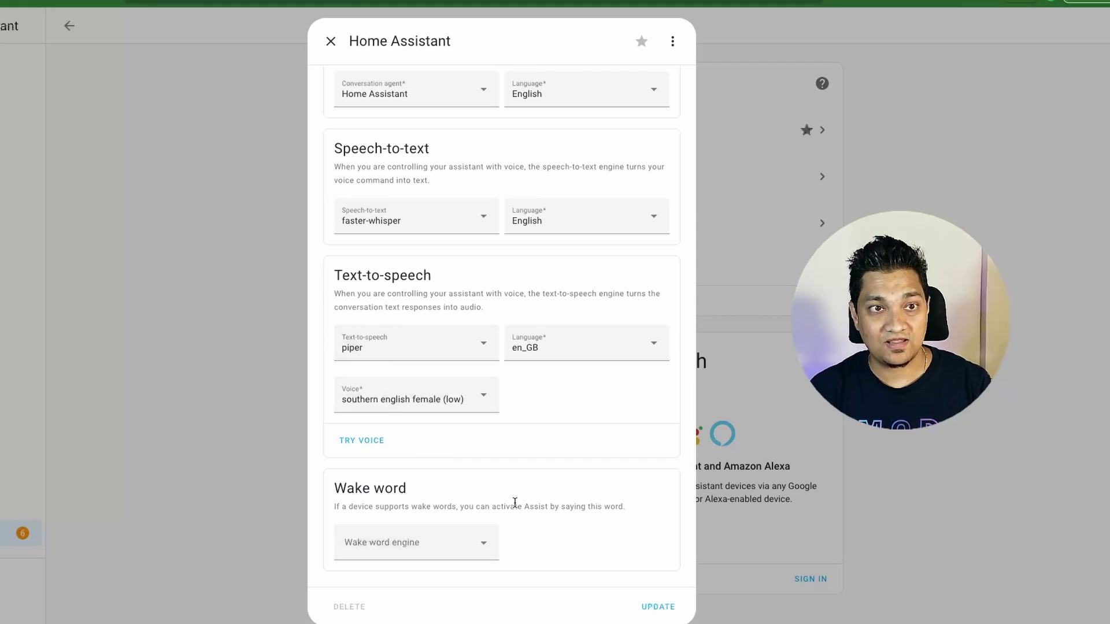
scroll(515, 503, "up", 1)
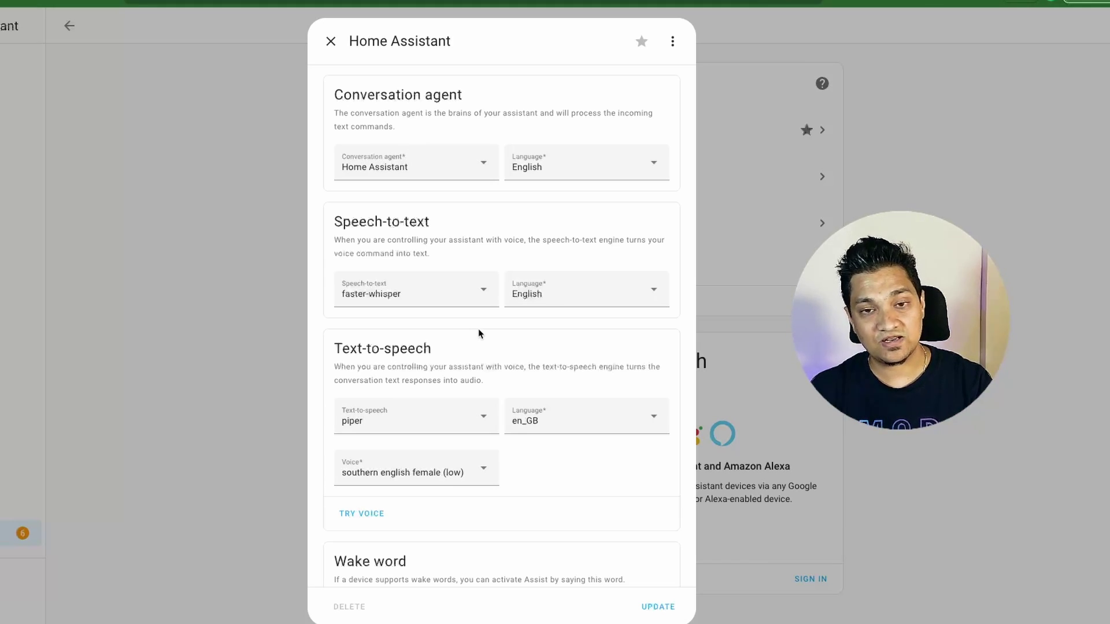
scroll(478, 333, "down", 1)
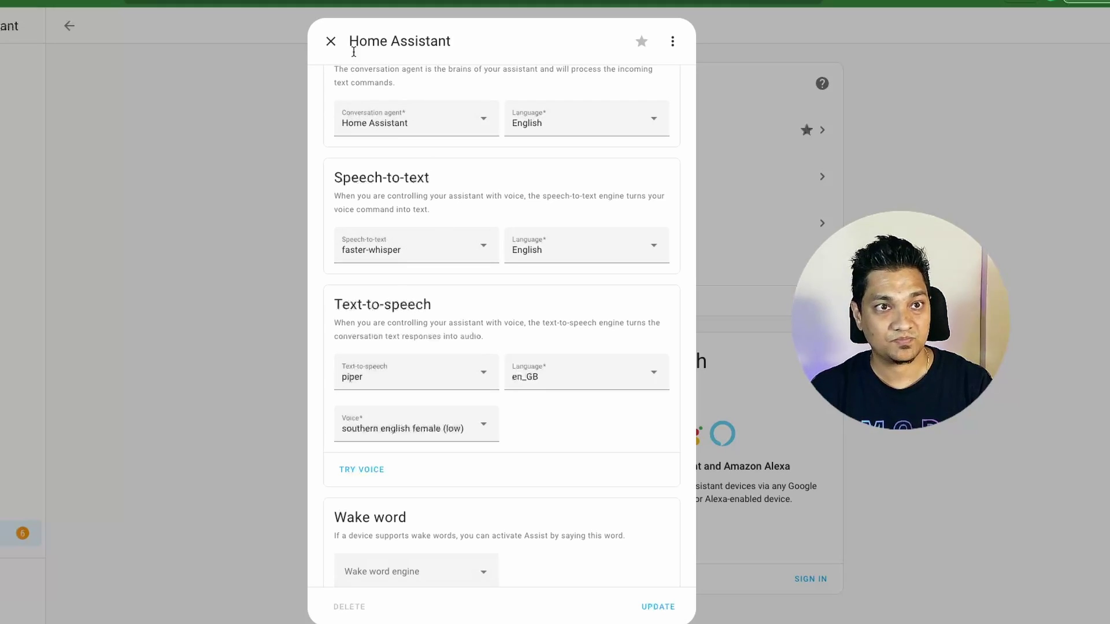
left_click(330, 41)
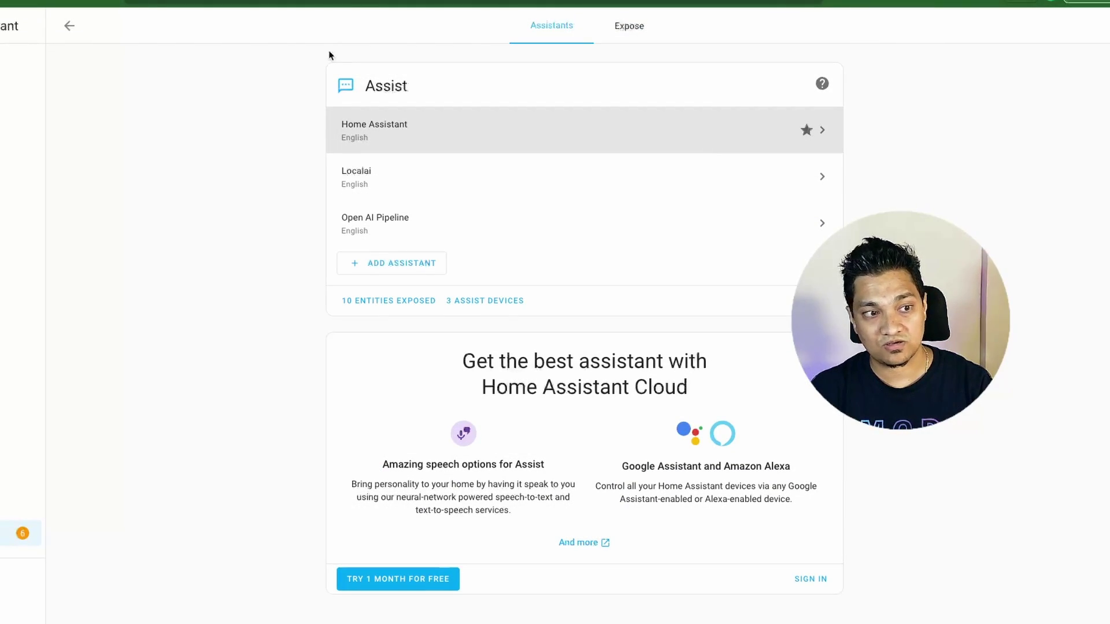
left_click(67, 539)
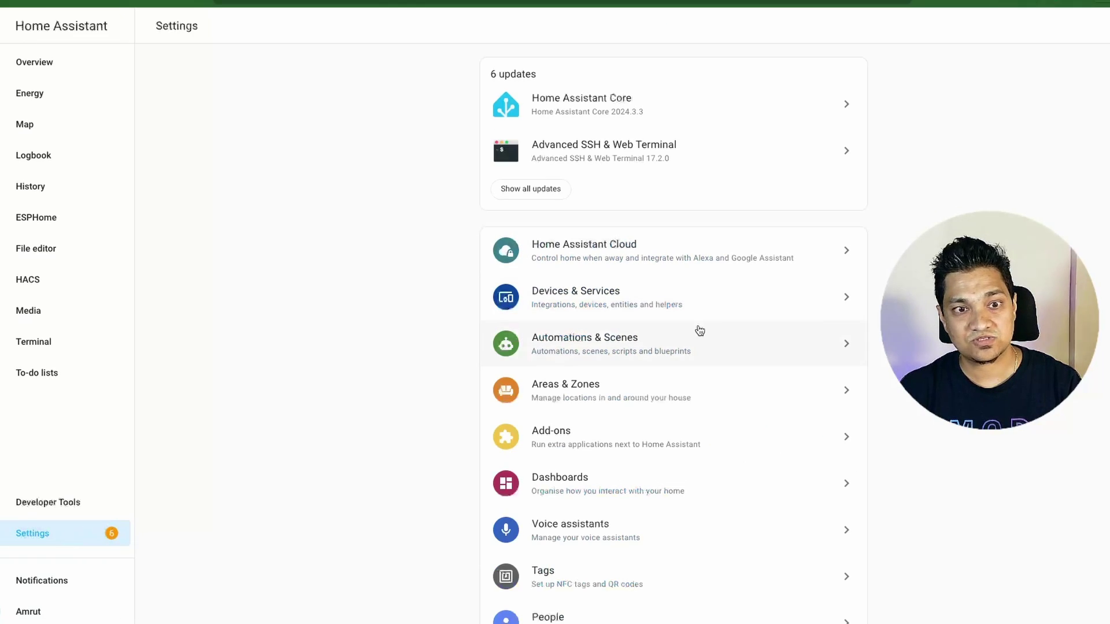
Step: Open the ESP32-S3-Wake-word device page via ESPHome and toggle its on board light on and off
left_click(672, 306)
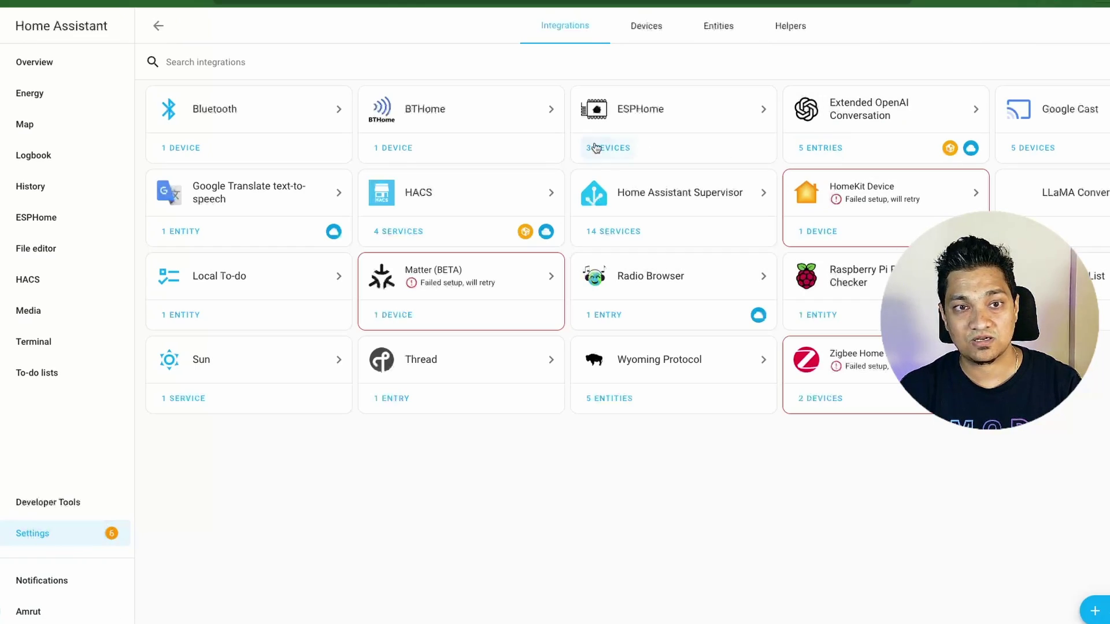
left_click(596, 148)
left_click(267, 172)
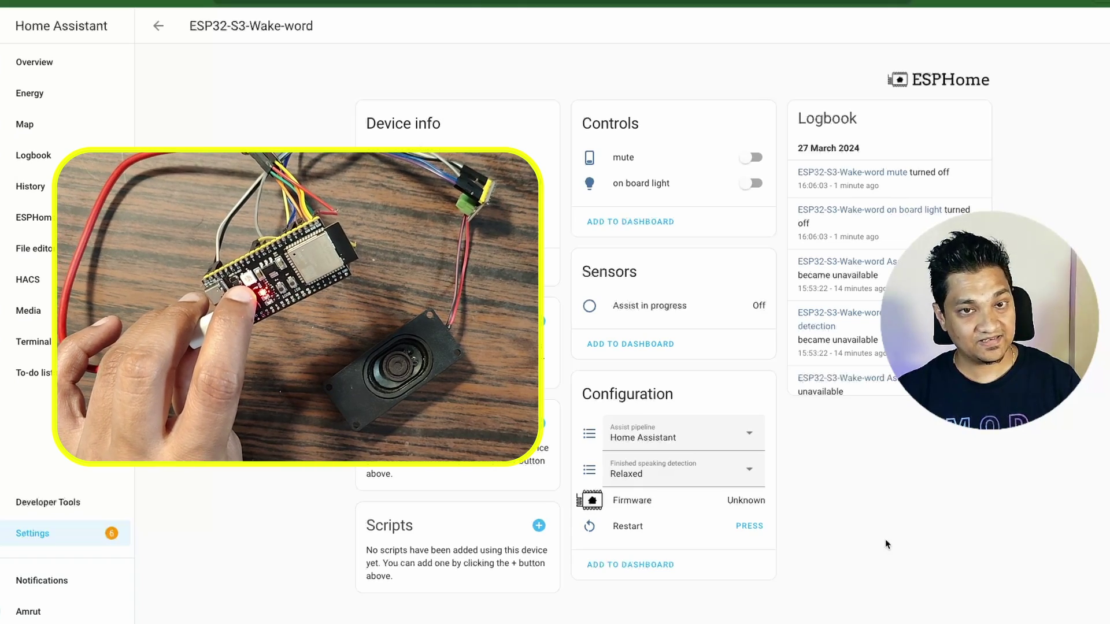
left_click(751, 191)
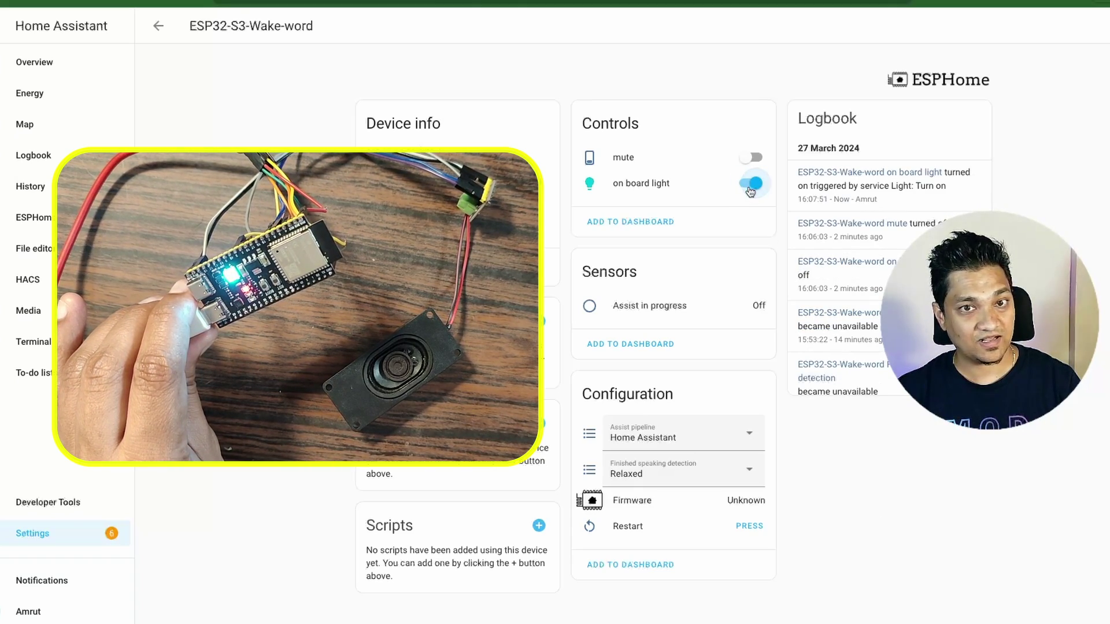
left_click(751, 191)
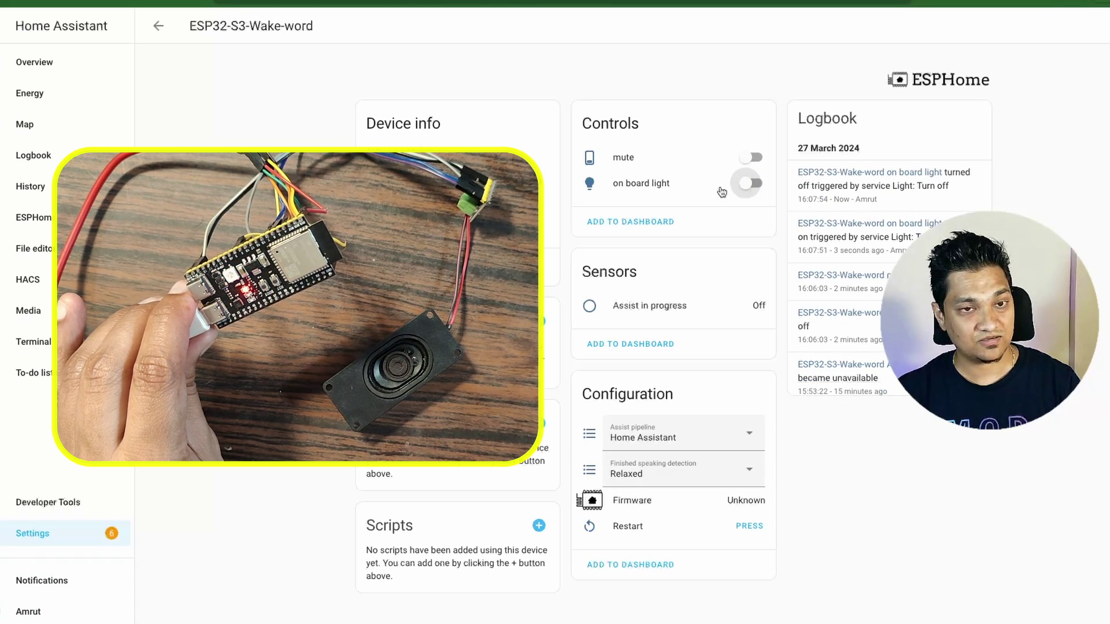
Step: Set the on board light to 40% brightness in red, then switch it off
left_click(587, 185)
left_click(589, 288)
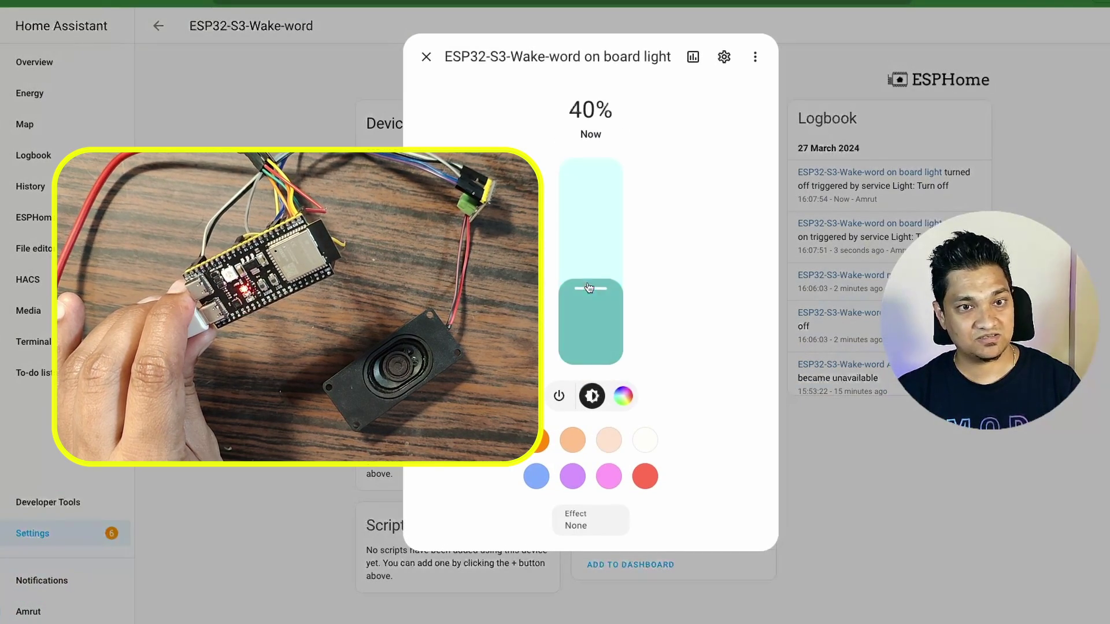
left_click(609, 443)
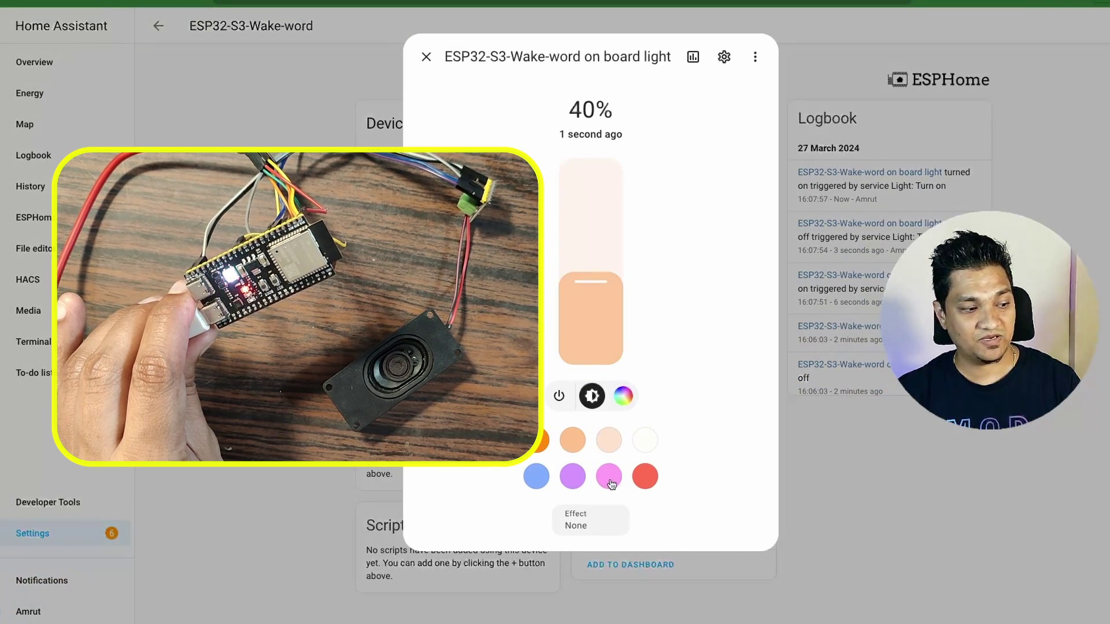
left_click(609, 480)
left_click(650, 481)
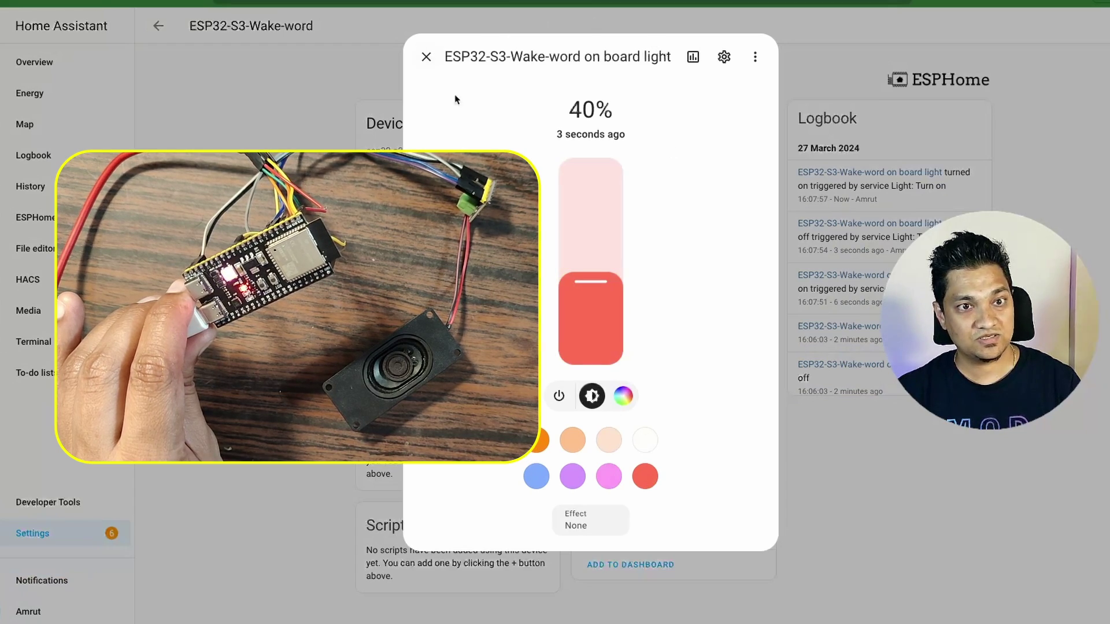
left_click(426, 56)
left_click(746, 183)
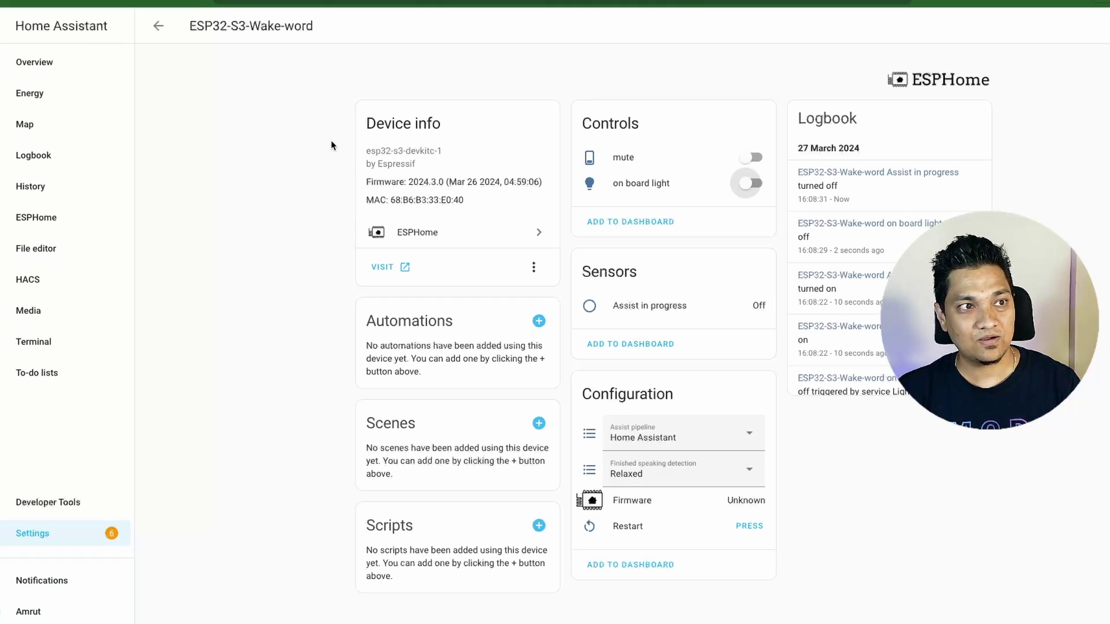
Step: Switch to the Overview home dashboard from the sidebar
right_click(23, 61)
left_click(40, 63)
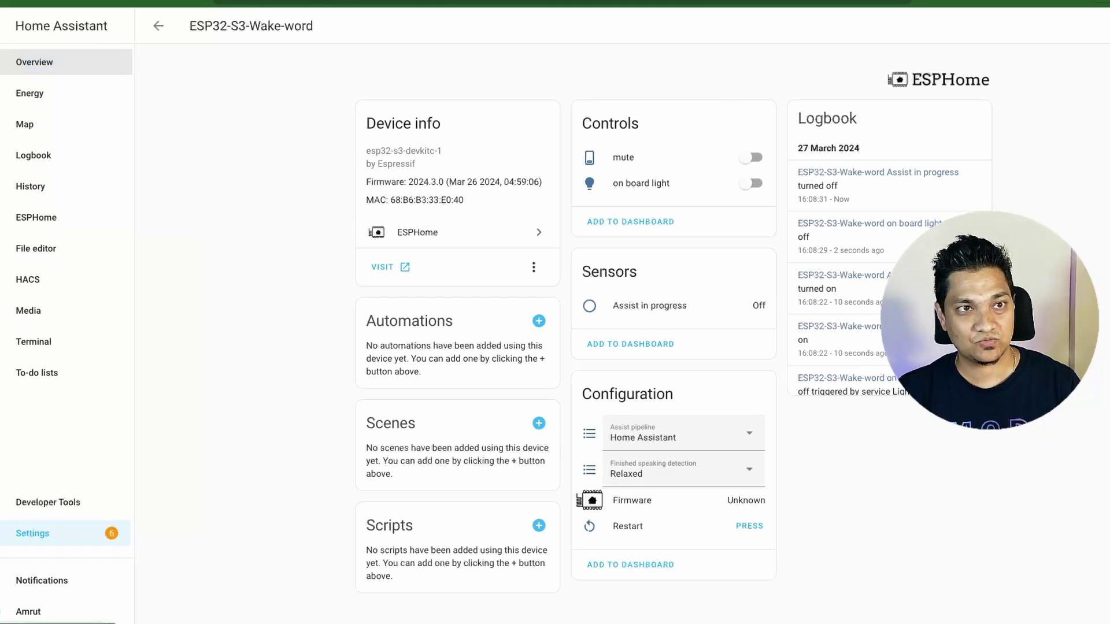